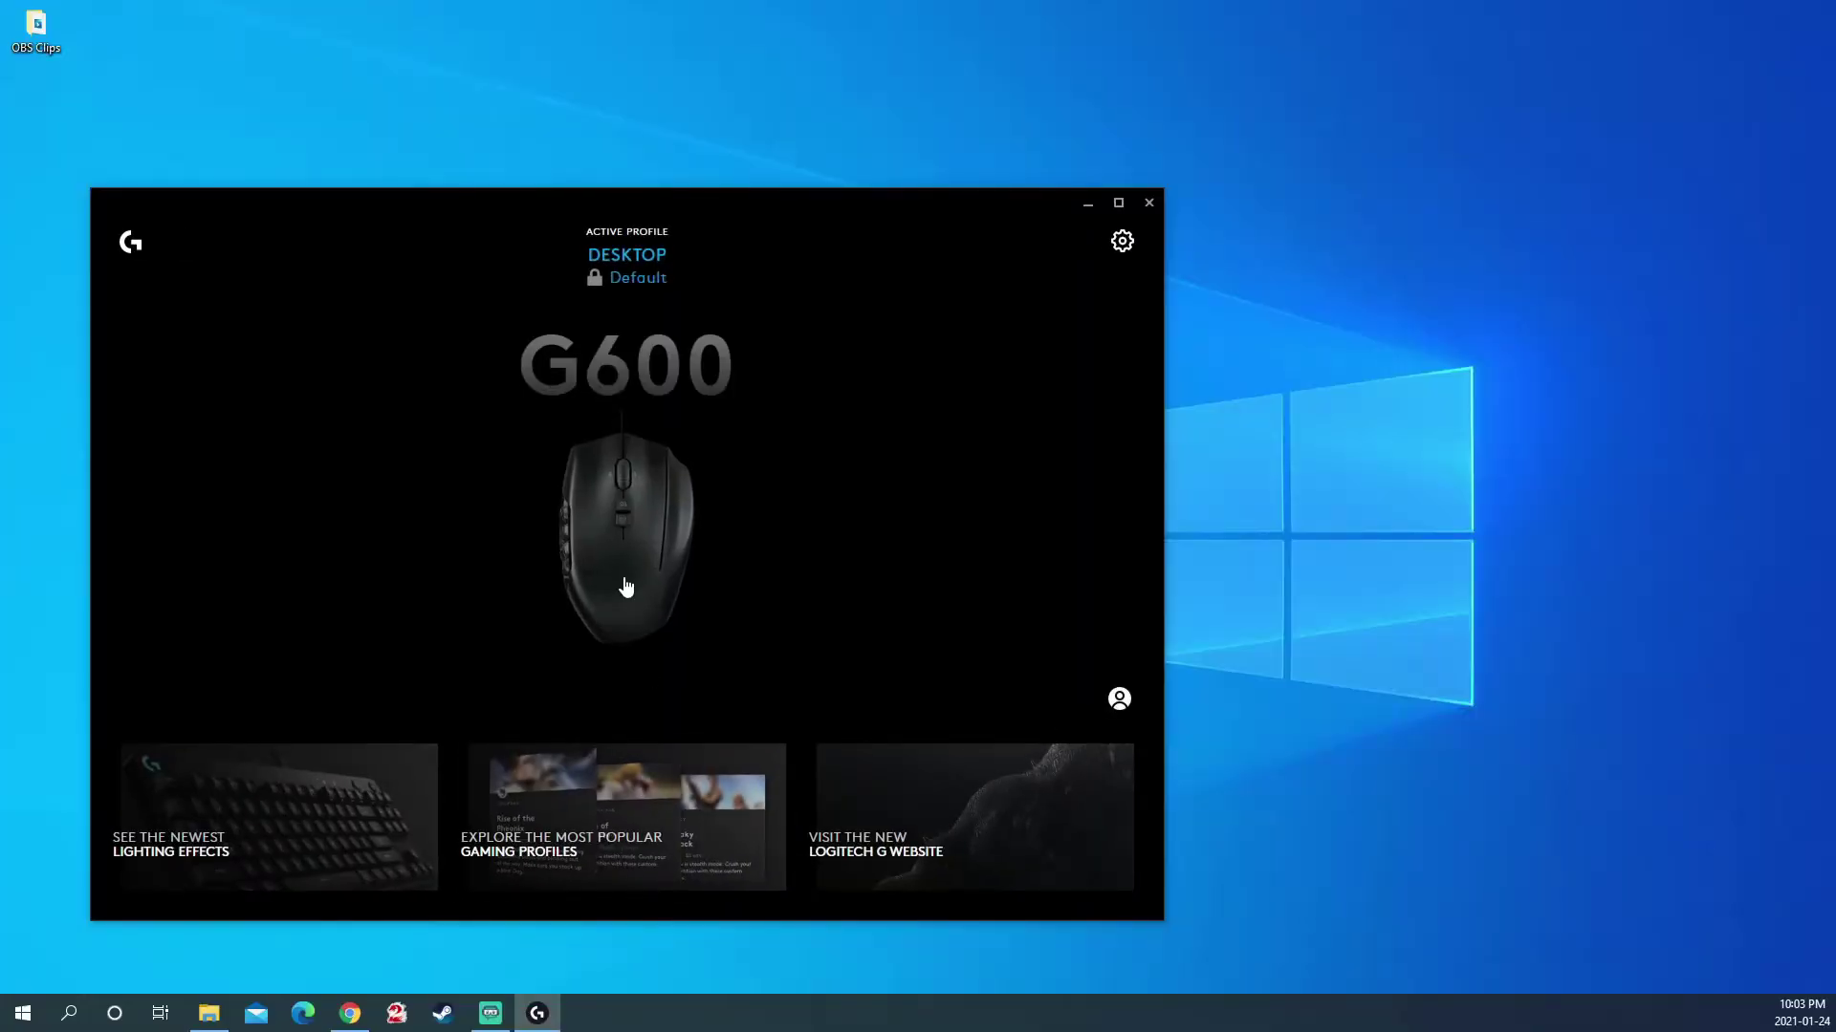
Switch the G600's LIGHTSYNC lighting effect to Fixed
click(623, 585)
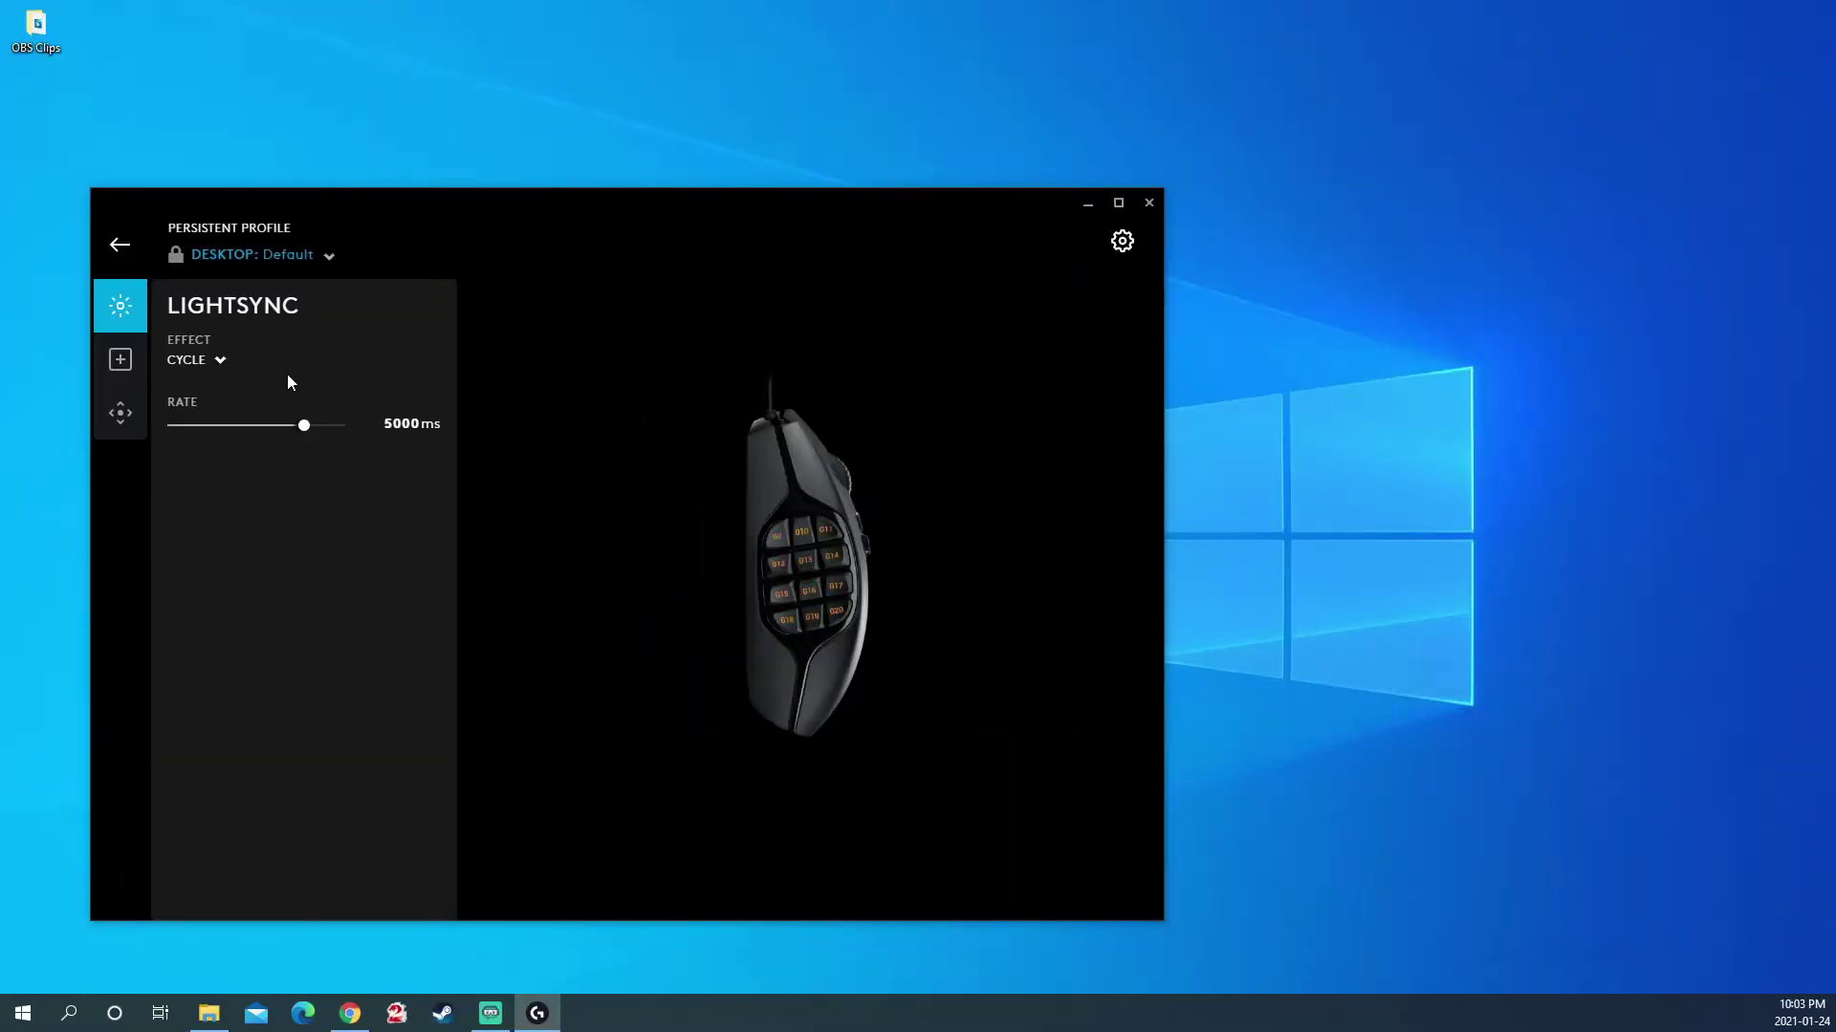
drag(656, 208, 928, 134)
click(492, 288)
click(464, 313)
Set the fixed lighting colour to pure green 00FF00 at full saturation and brightness
click(694, 327)
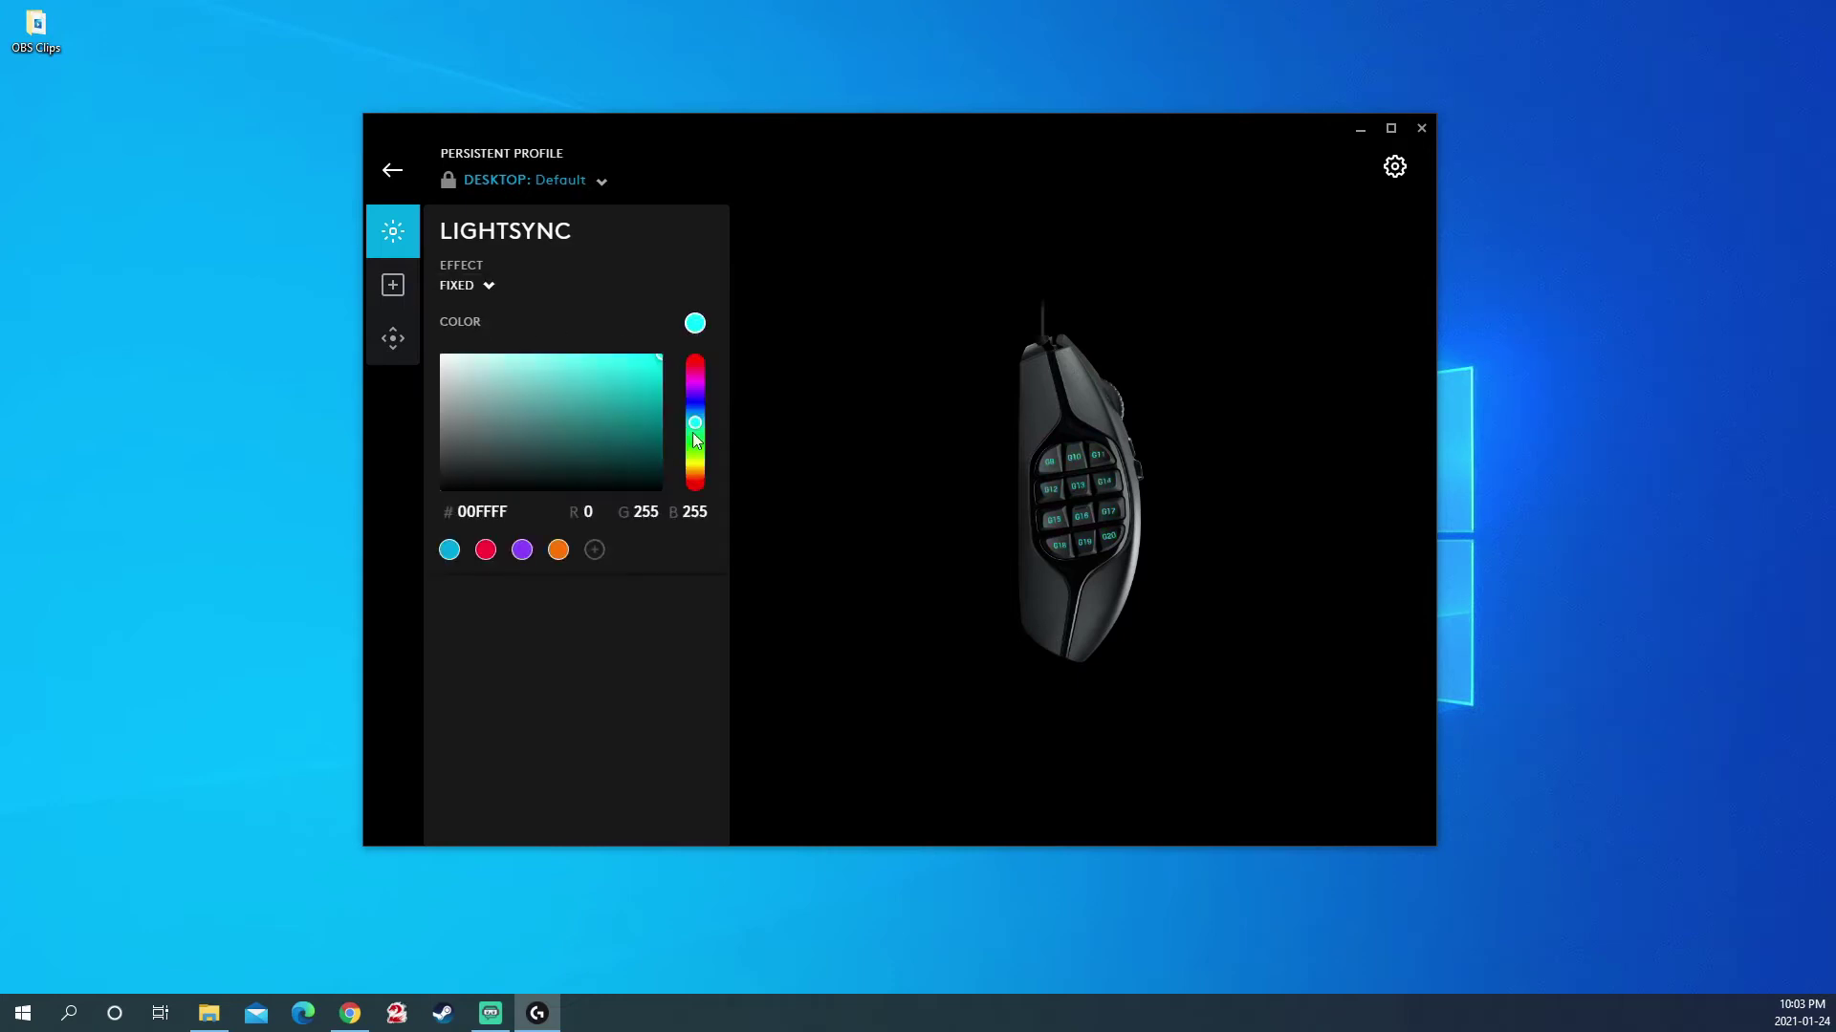
drag(703, 430, 701, 450)
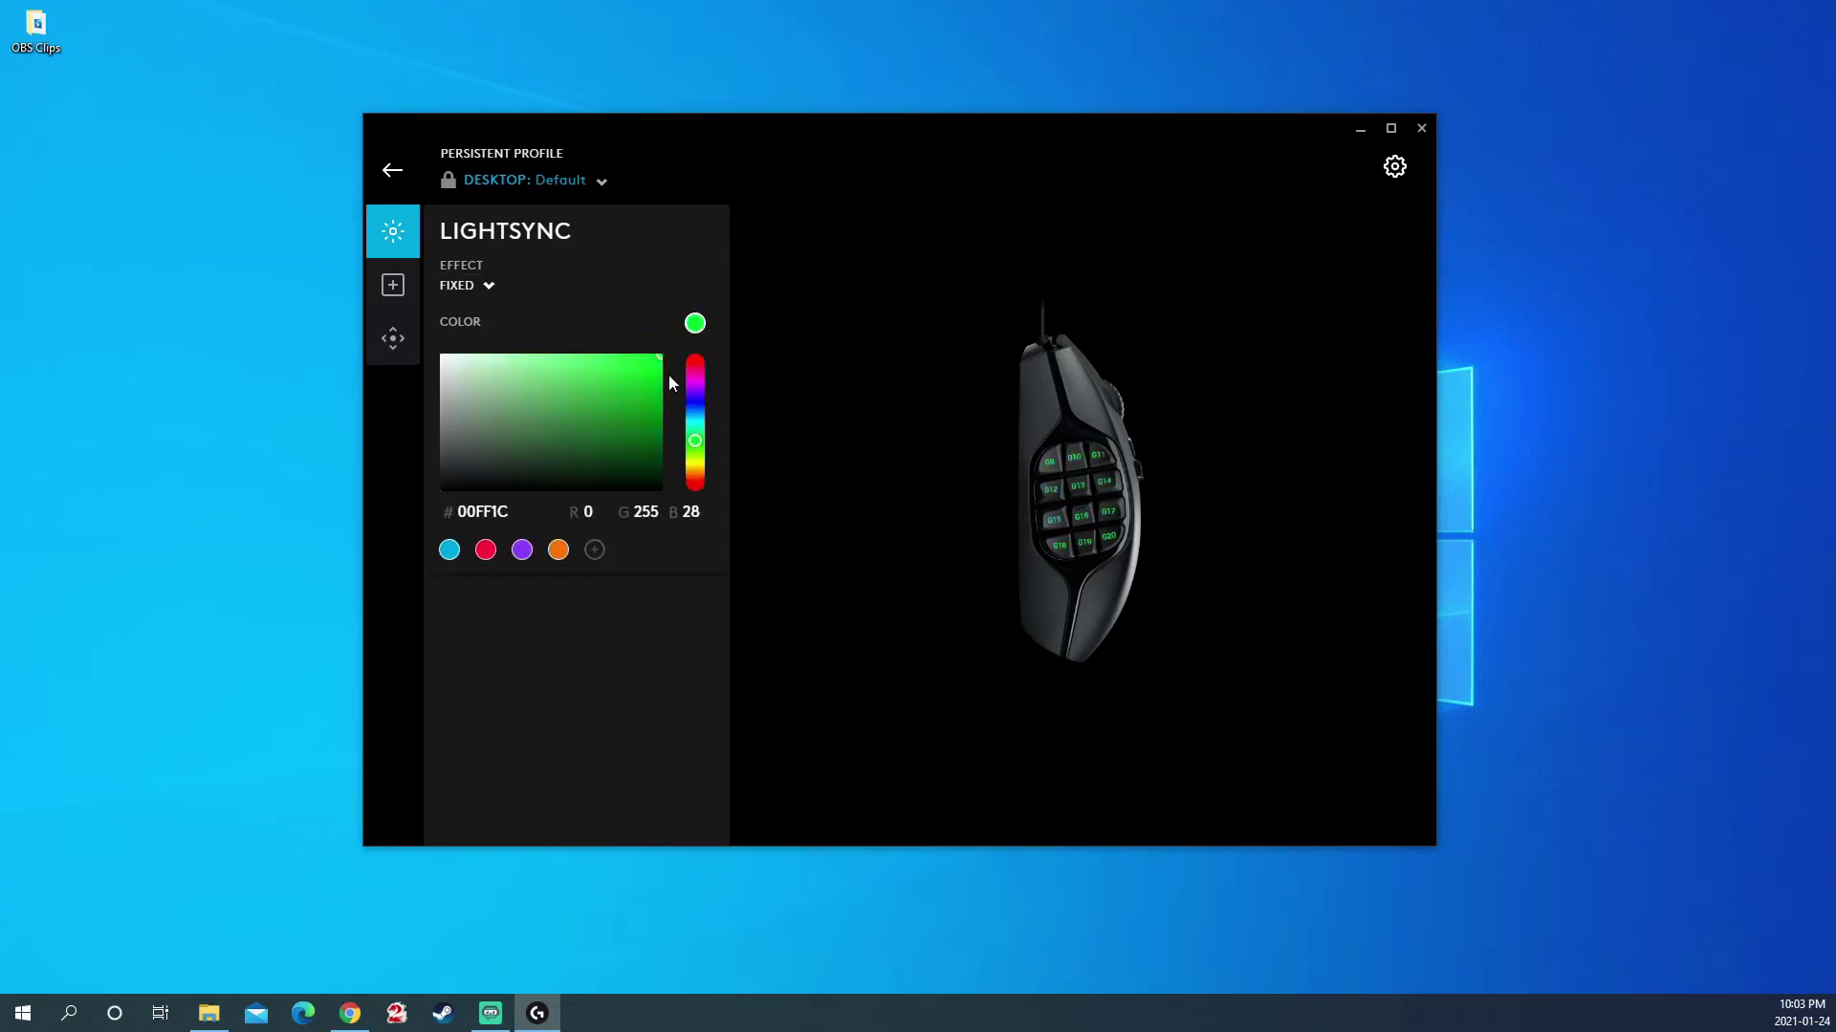
mouse_move(660, 363)
mouse_down()
mouse_move(536, 438)
mouse_move(662, 356)
mouse_up()
drag(696, 447, 699, 450)
Open the Sensitivity (DPI) settings and change which DPI speed is current
click(466, 325)
click(393, 285)
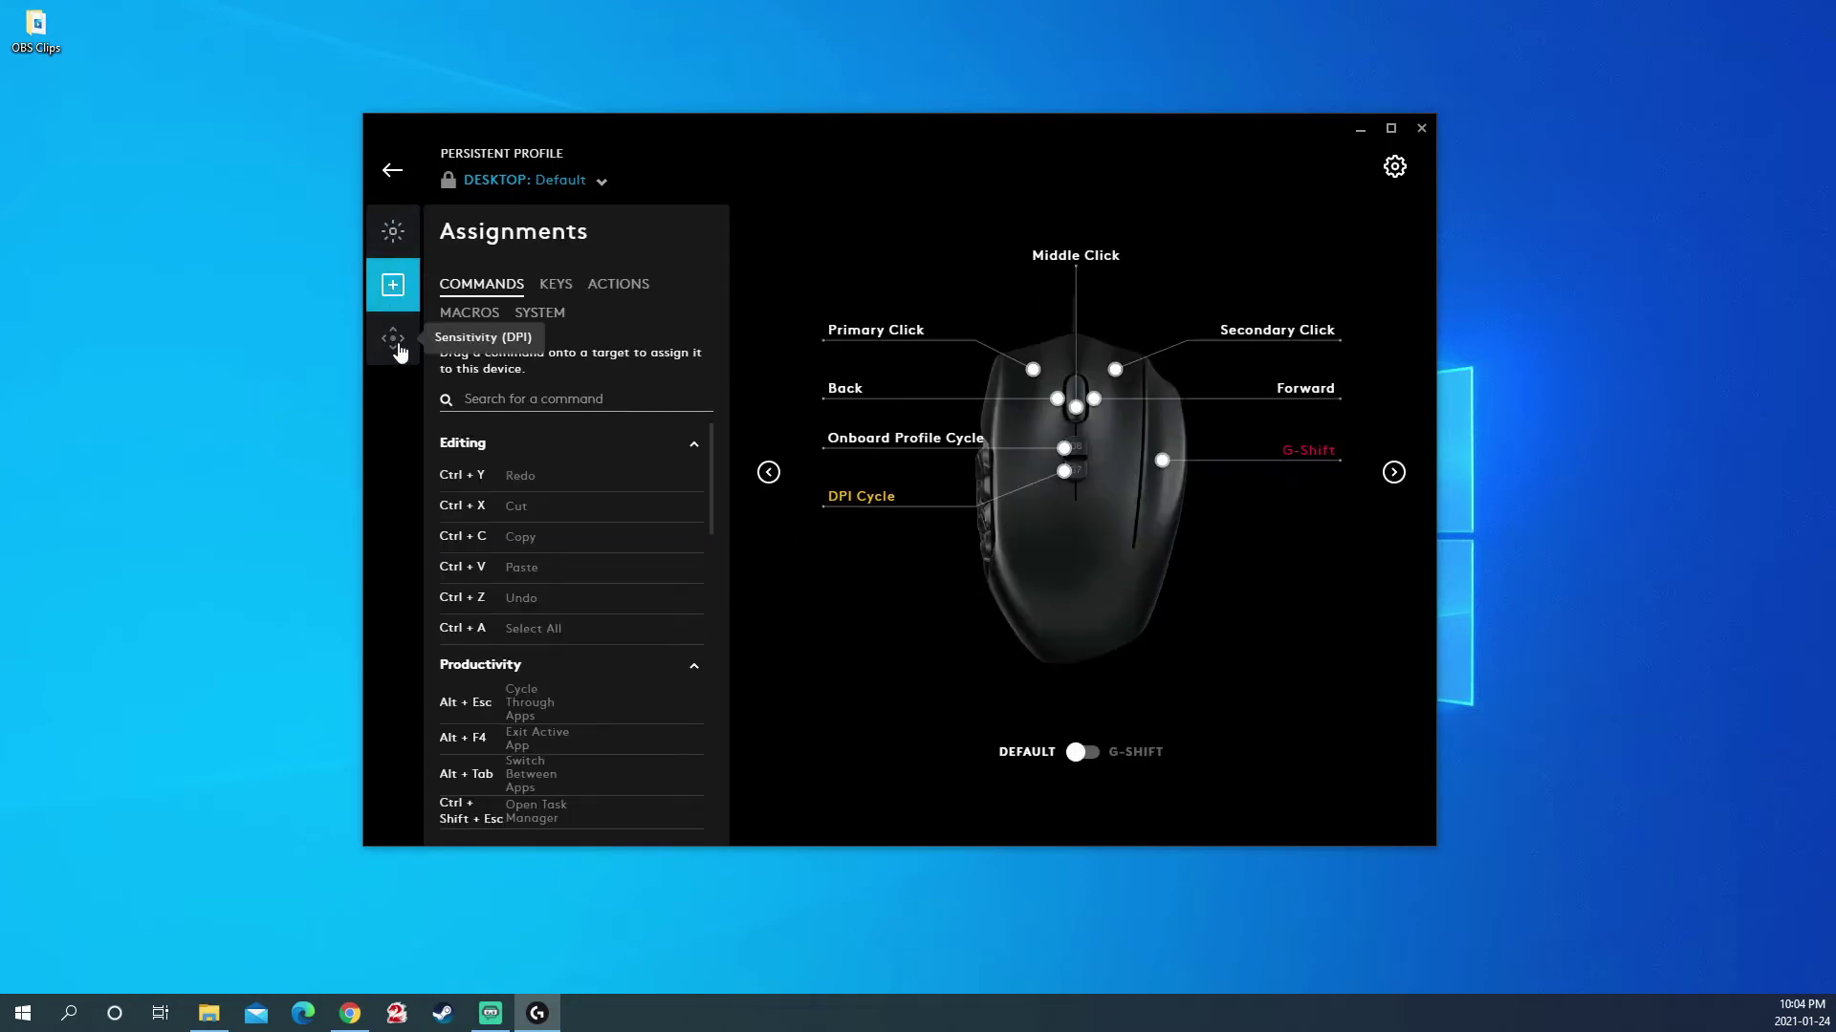
click(393, 338)
click(918, 467)
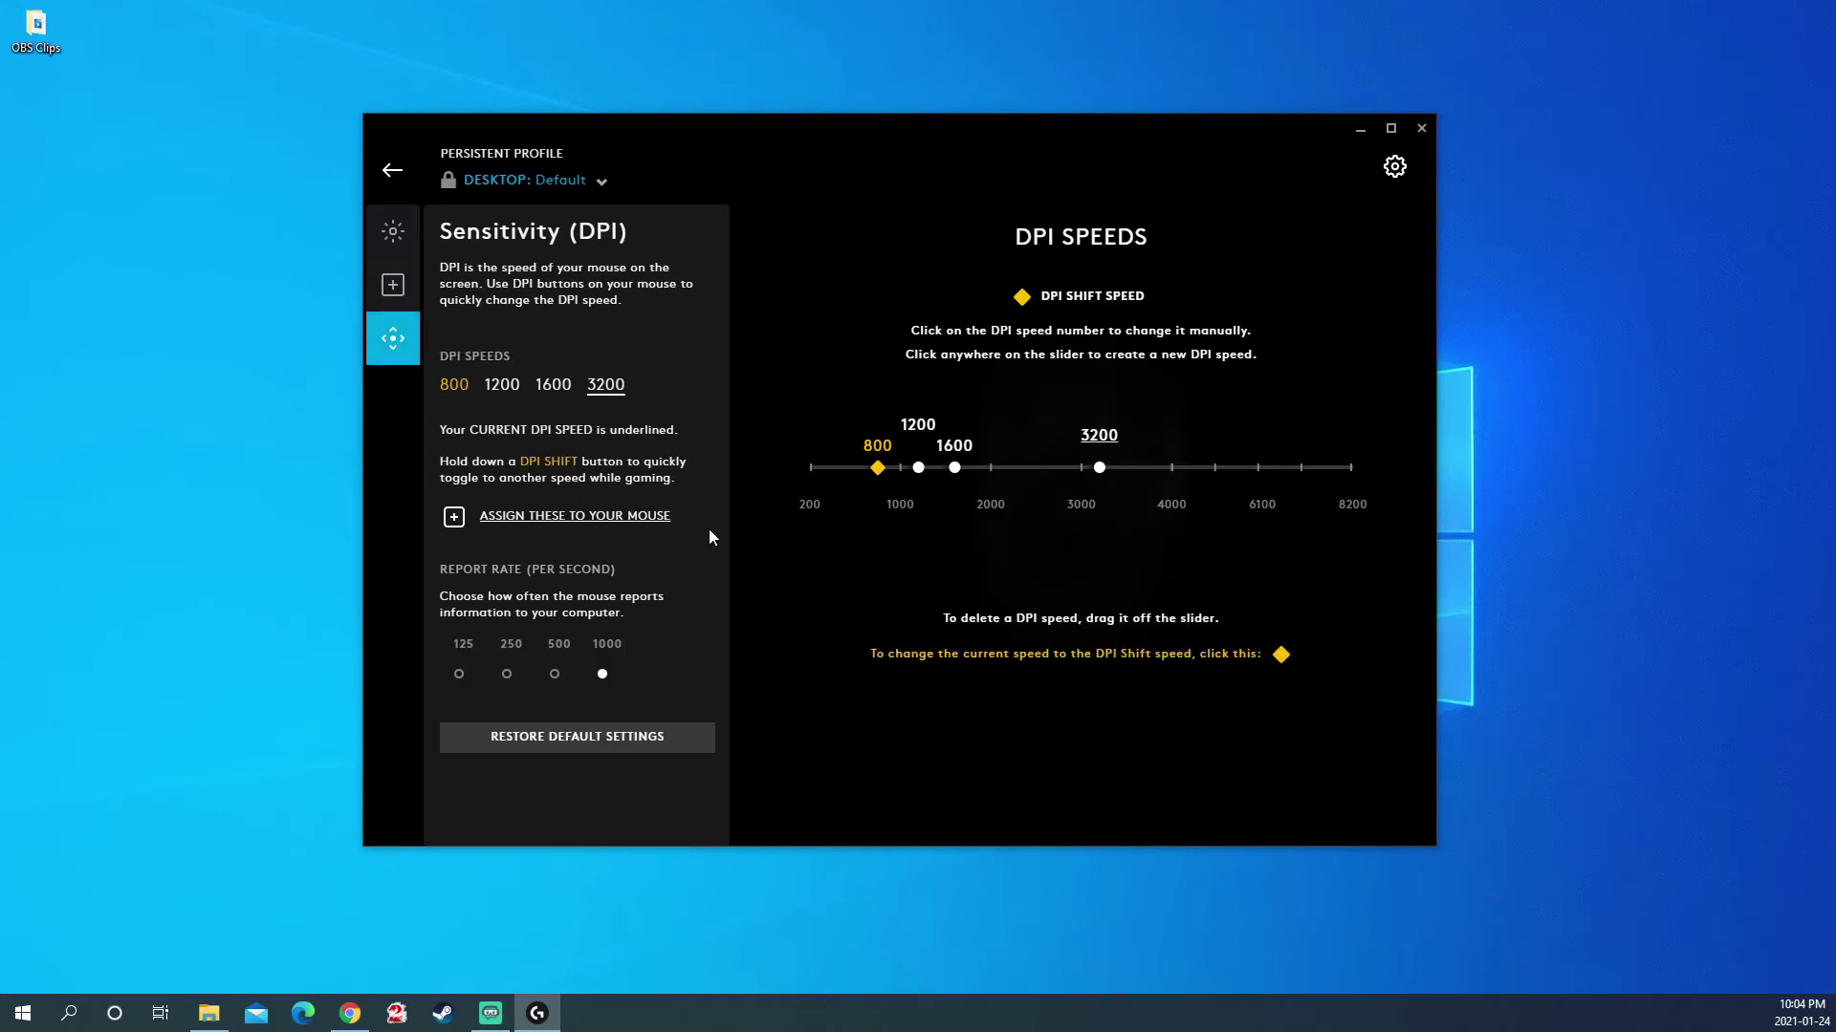
drag(851, 291, 774, 288)
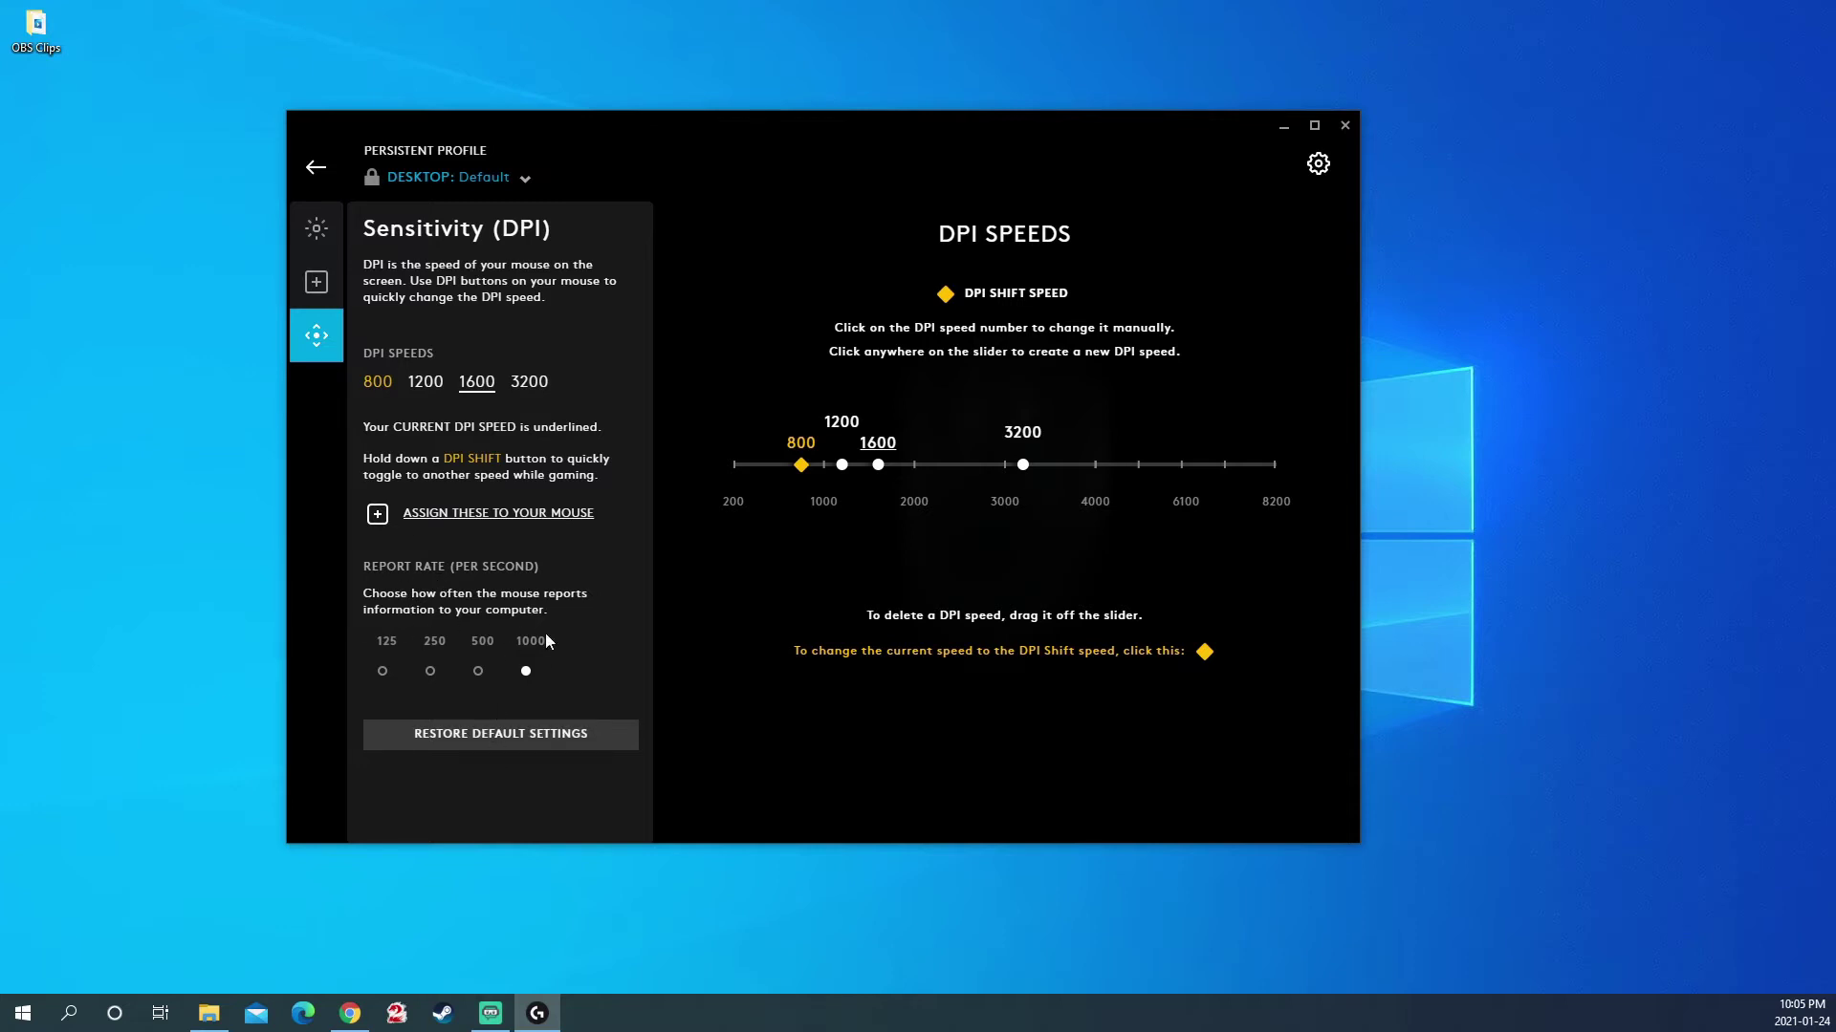
Add a new 2000 DPI speed alongside 800, 1200, 1600 and 3200
click(316, 282)
drag(956, 144, 639, 153)
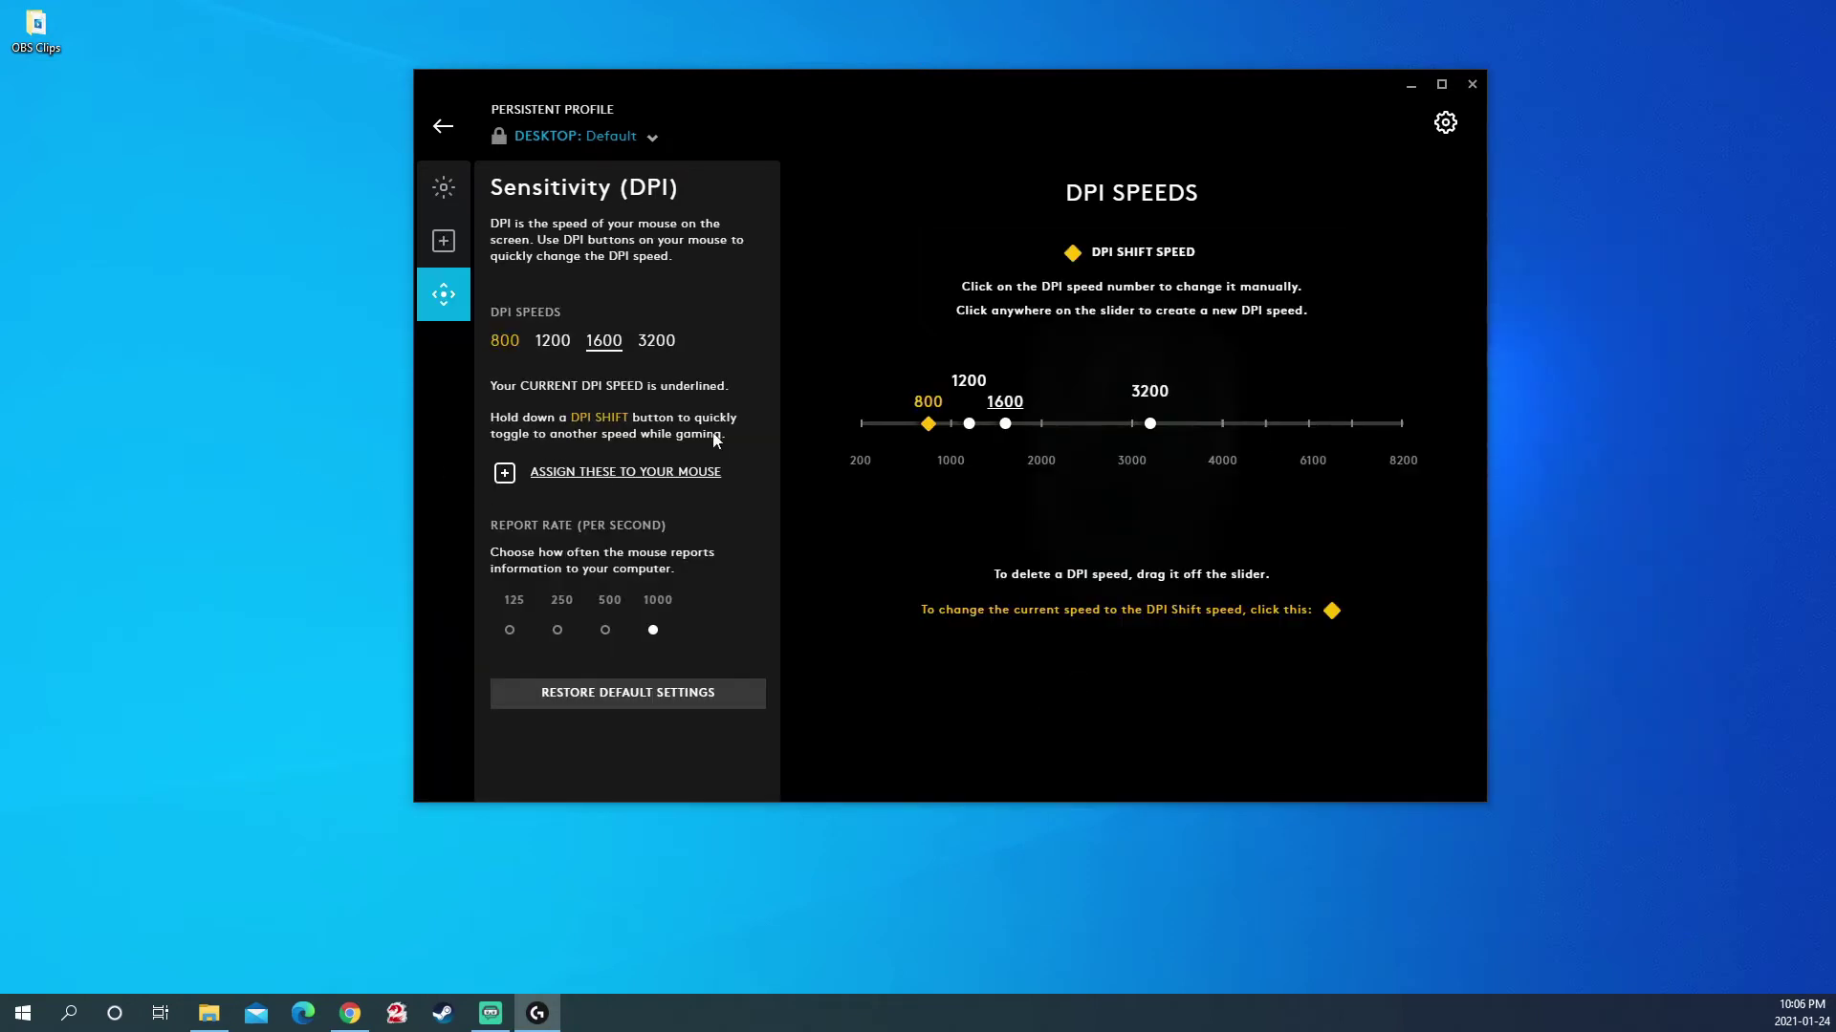
click(1042, 424)
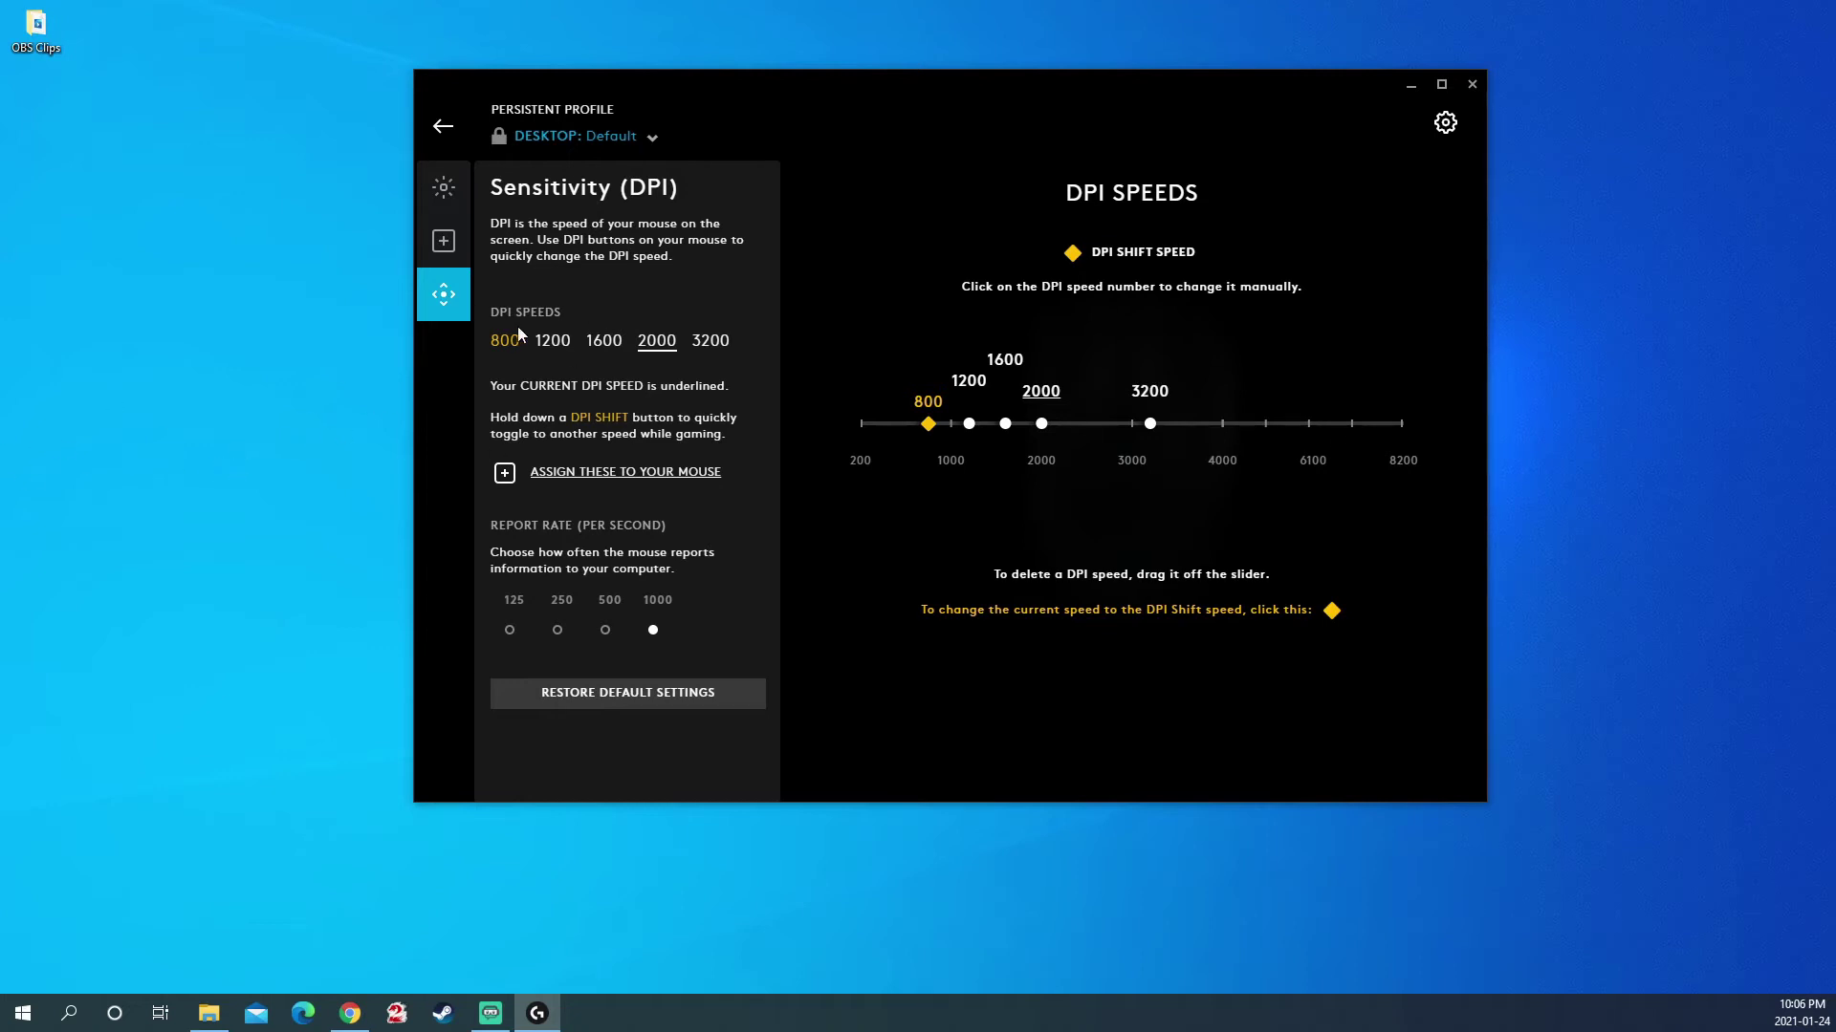
click(581, 473)
click(445, 298)
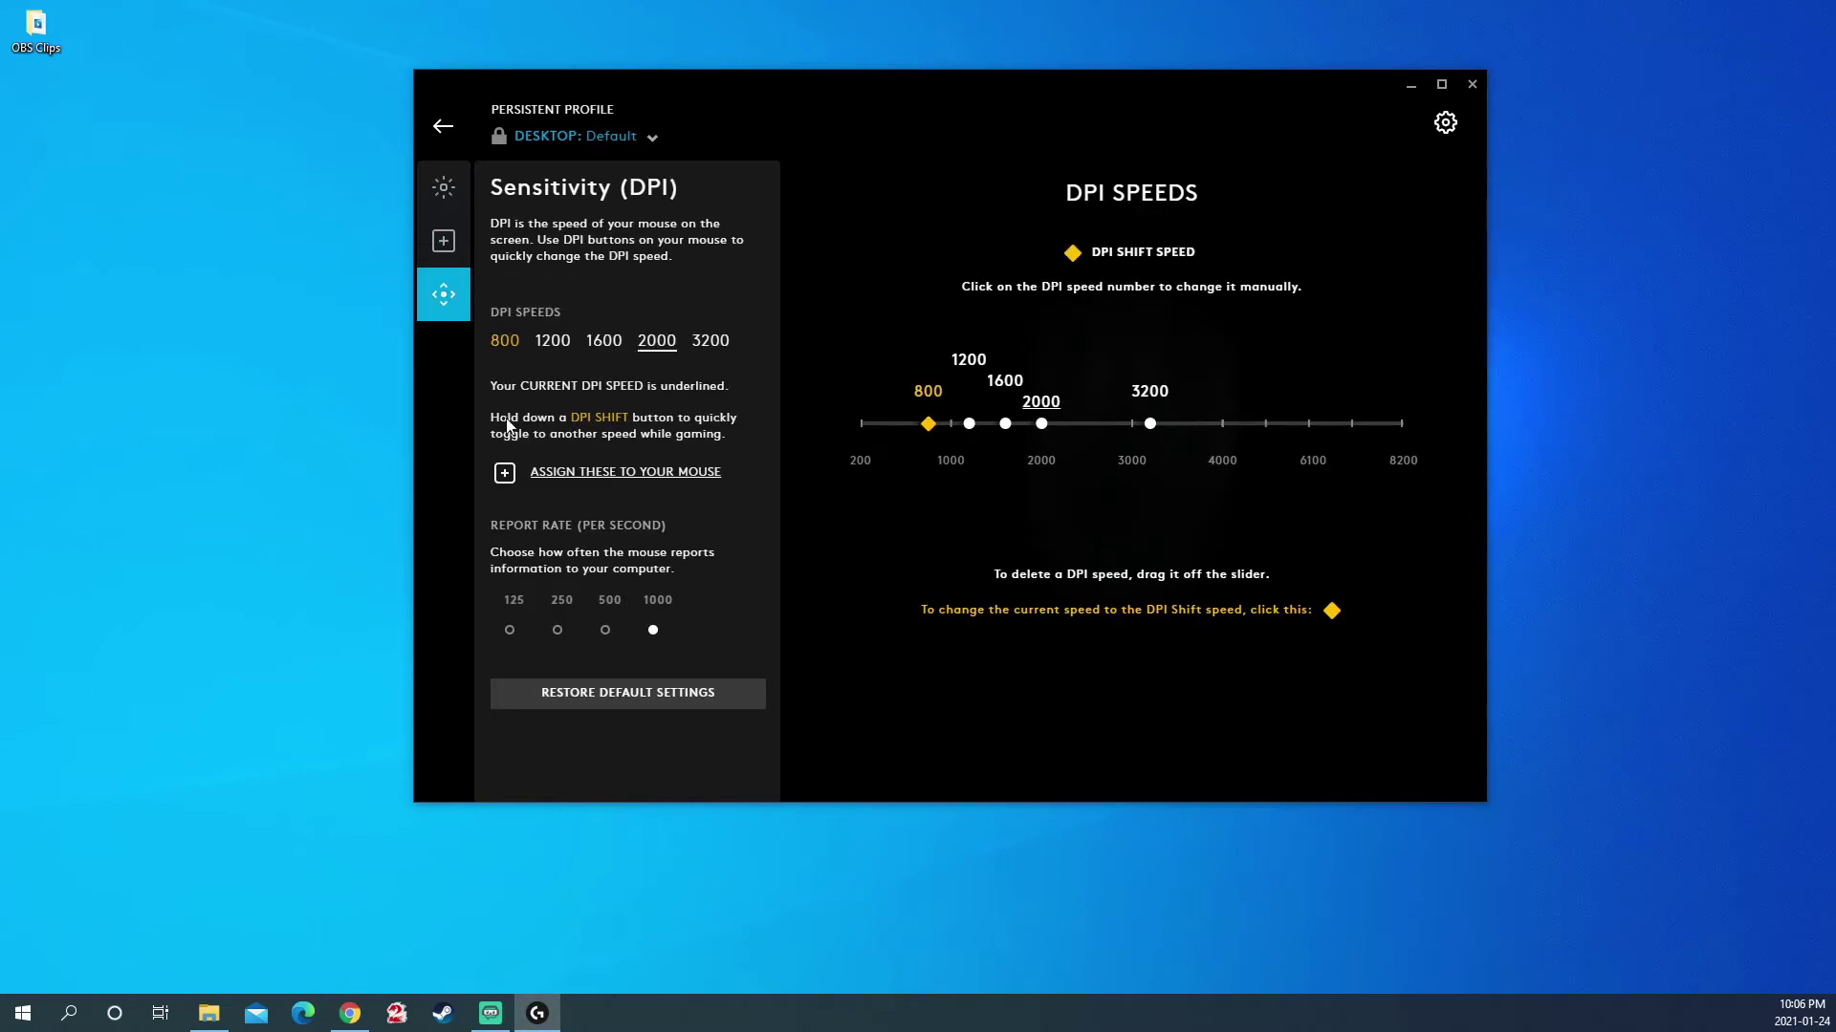
Browse the Keys, Actions, Macros and System assignment lists beside the labelled G600 buttons
click(443, 241)
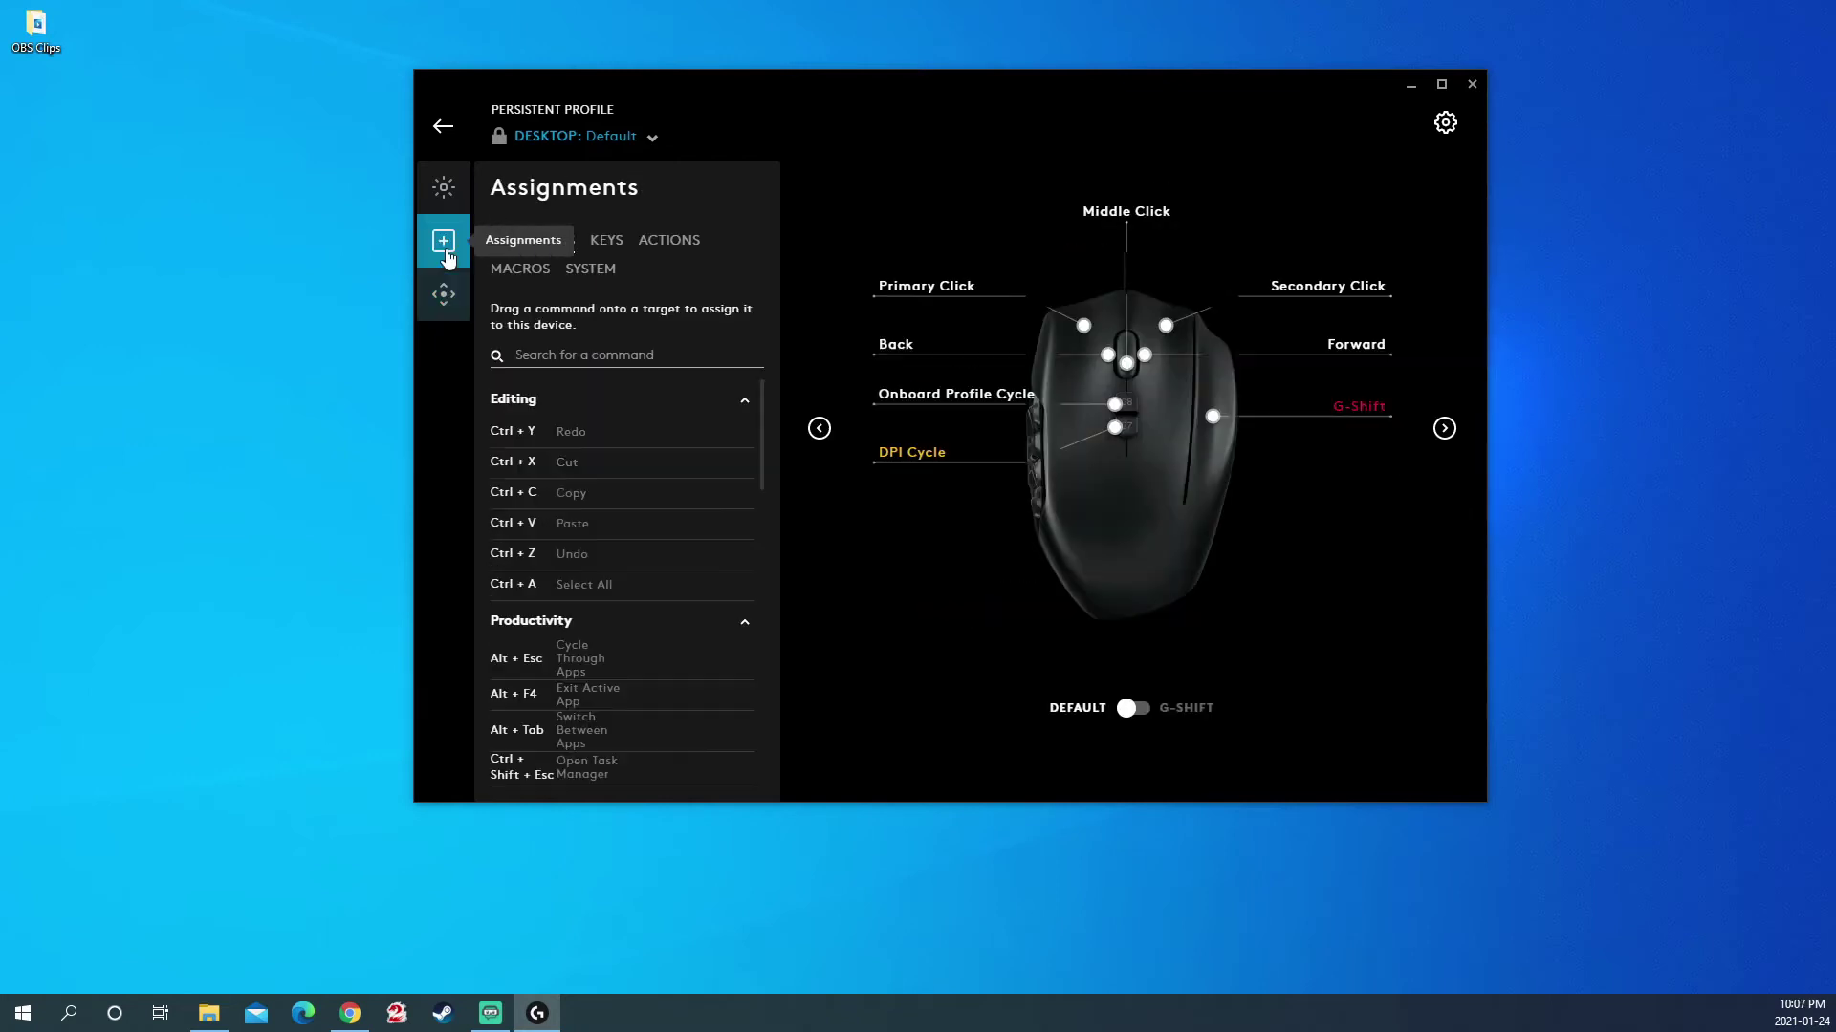
click(606, 241)
click(670, 256)
click(526, 269)
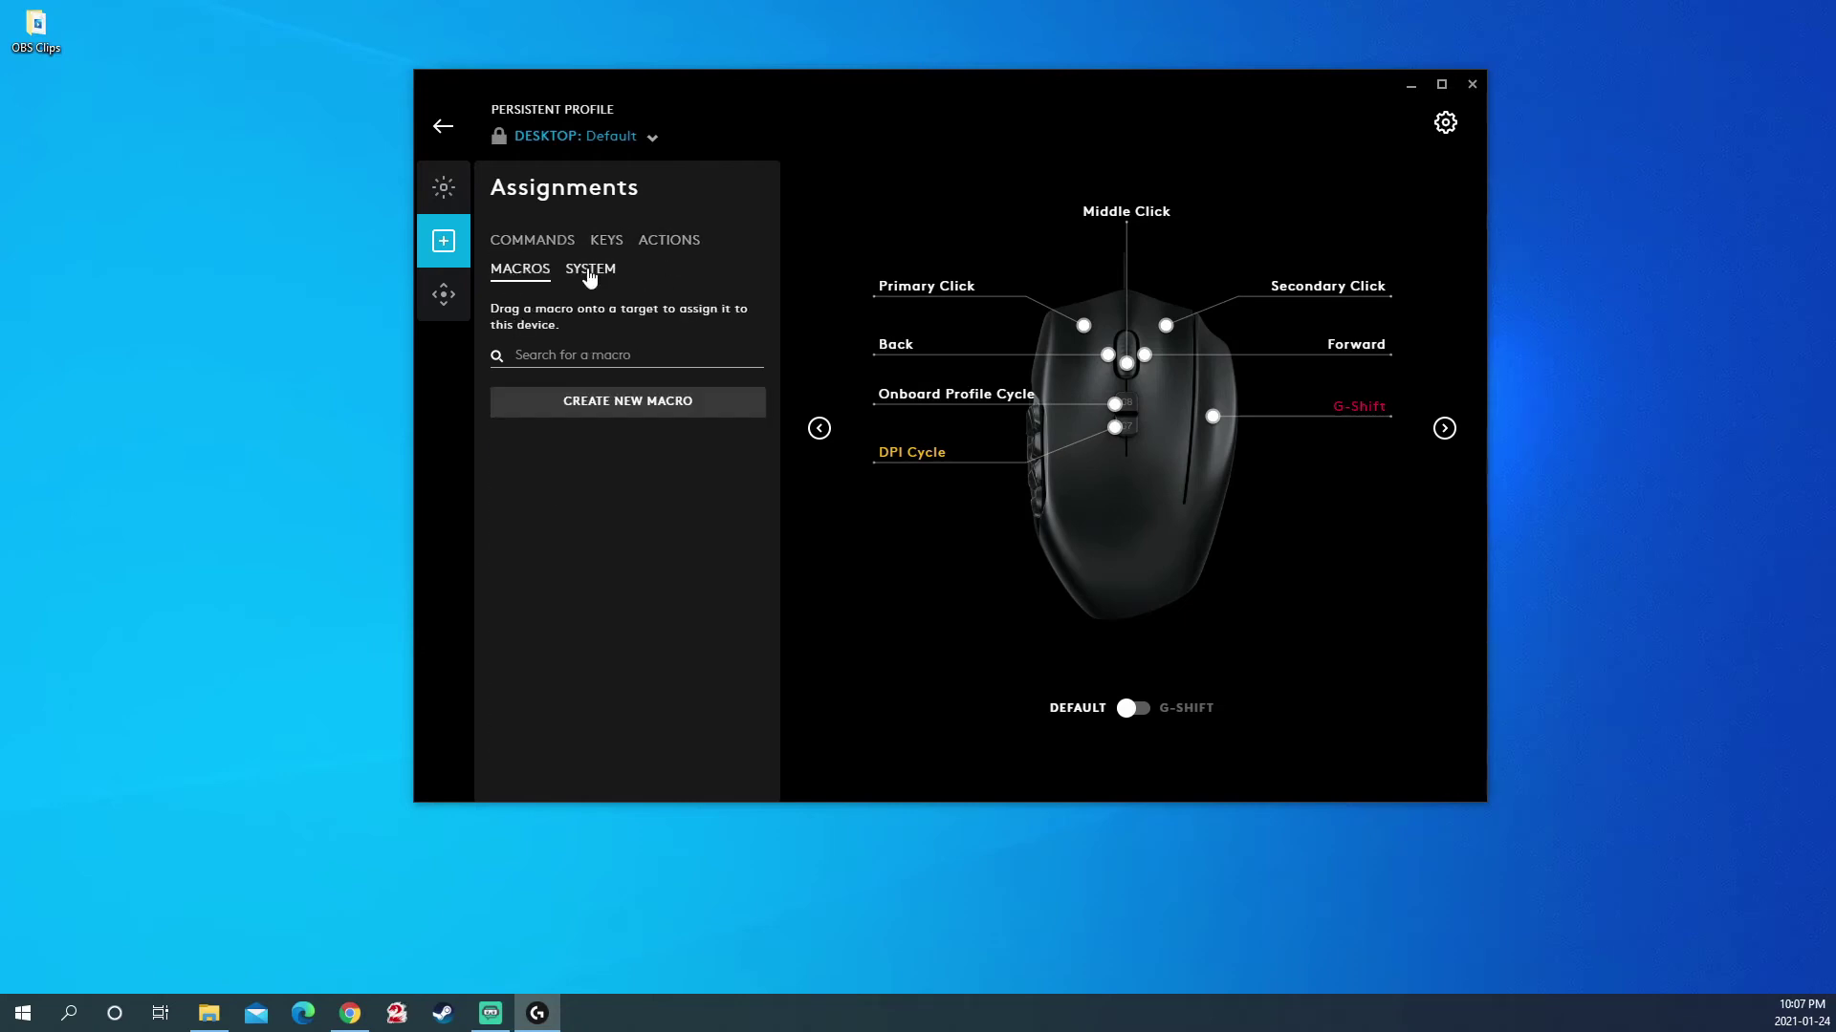
click(589, 271)
scroll(587, 478, down, 10)
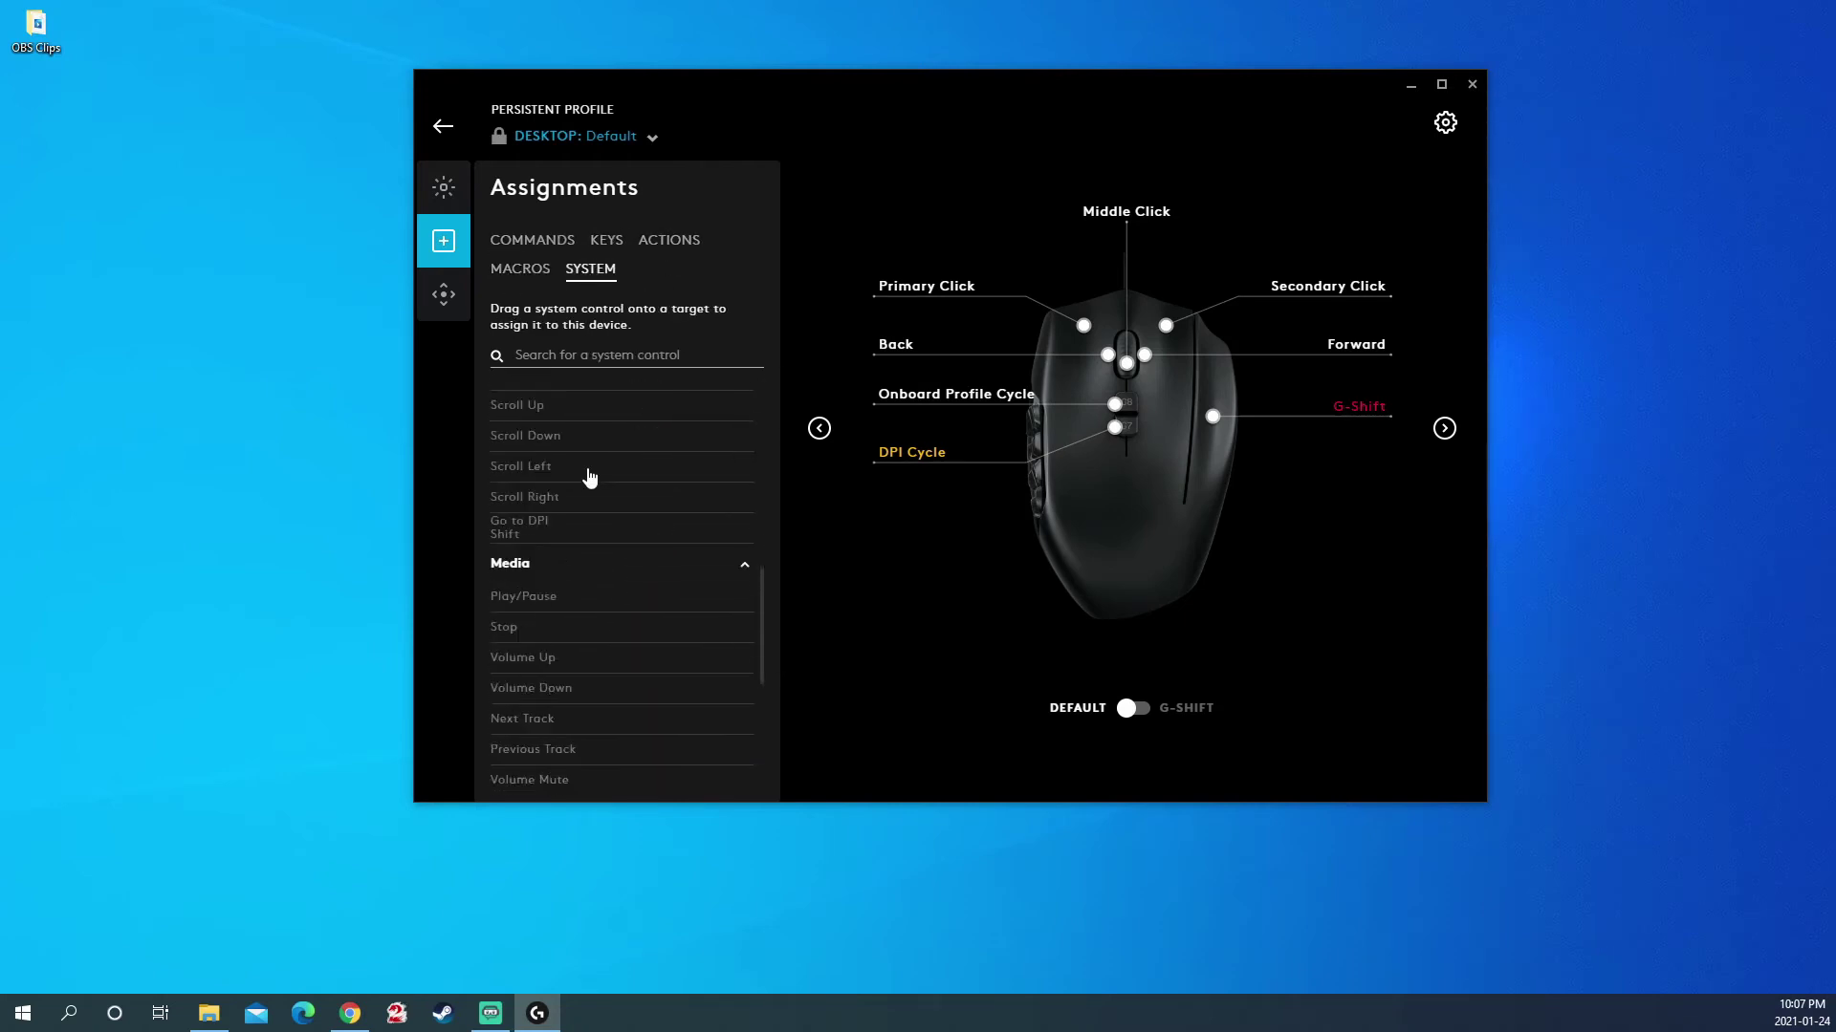
scroll(590, 476, up, 10)
click(520, 269)
click(671, 243)
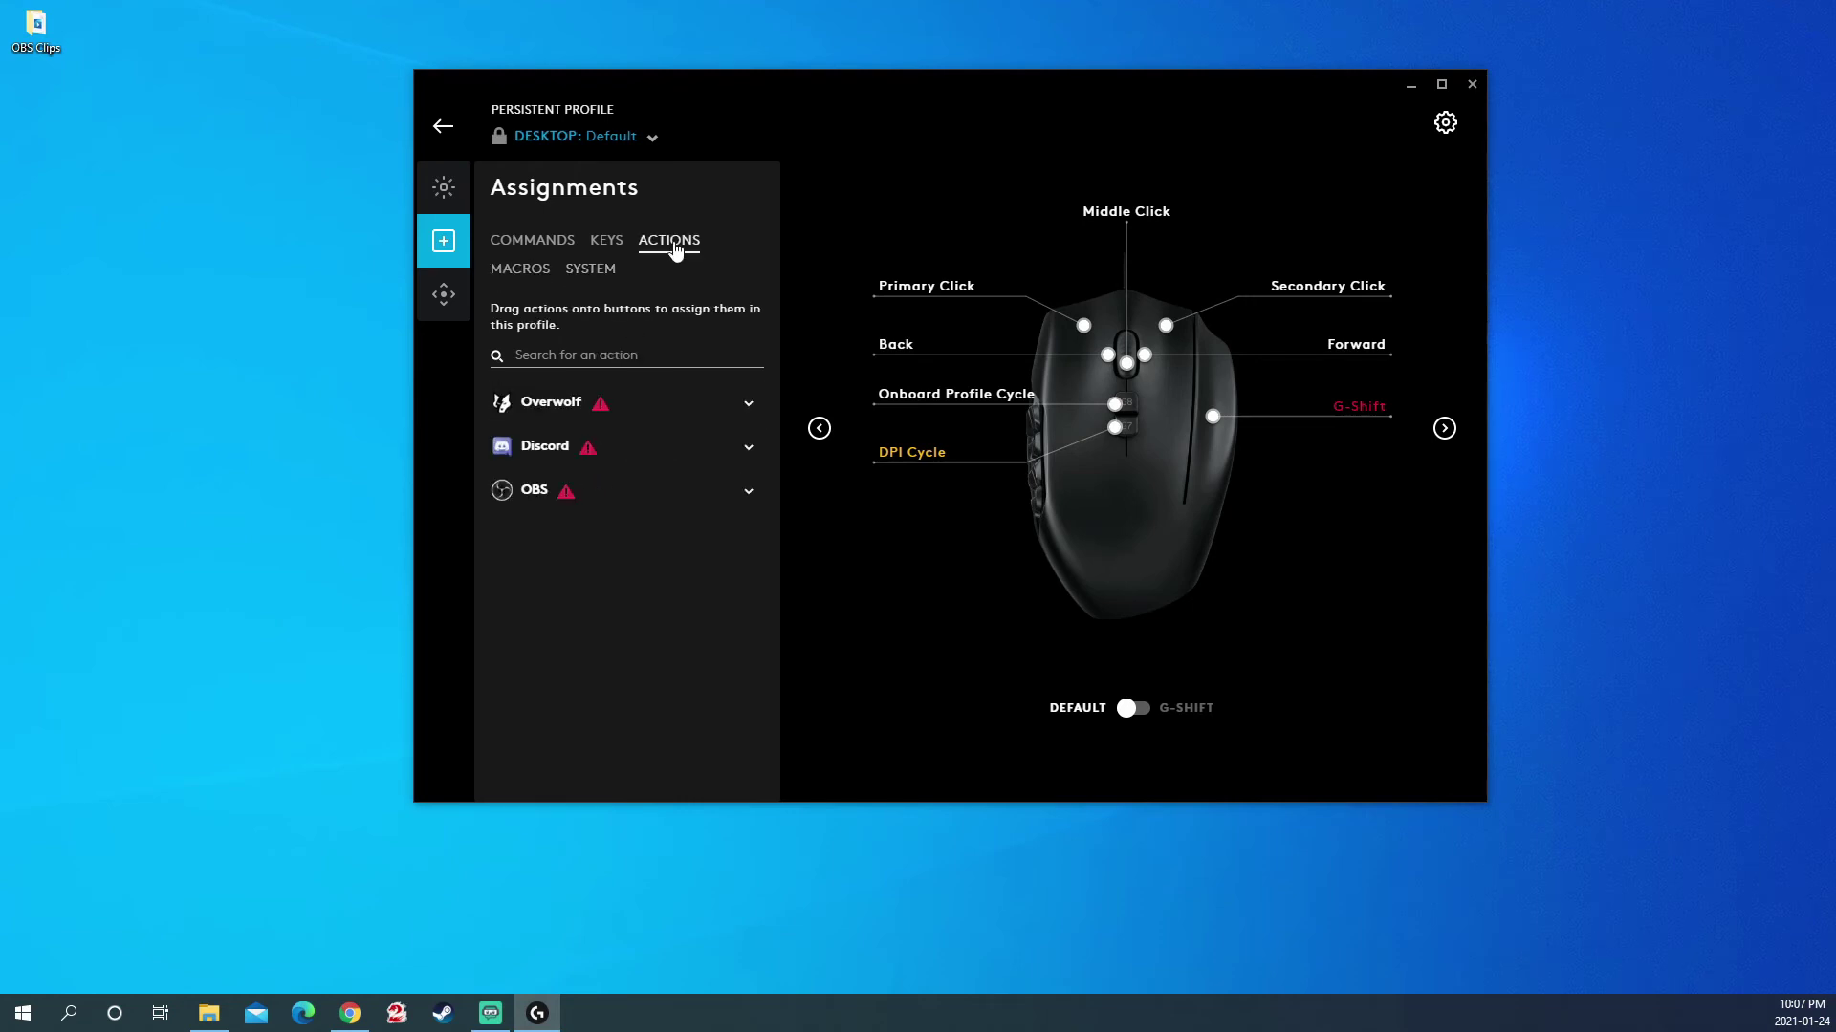
click(610, 245)
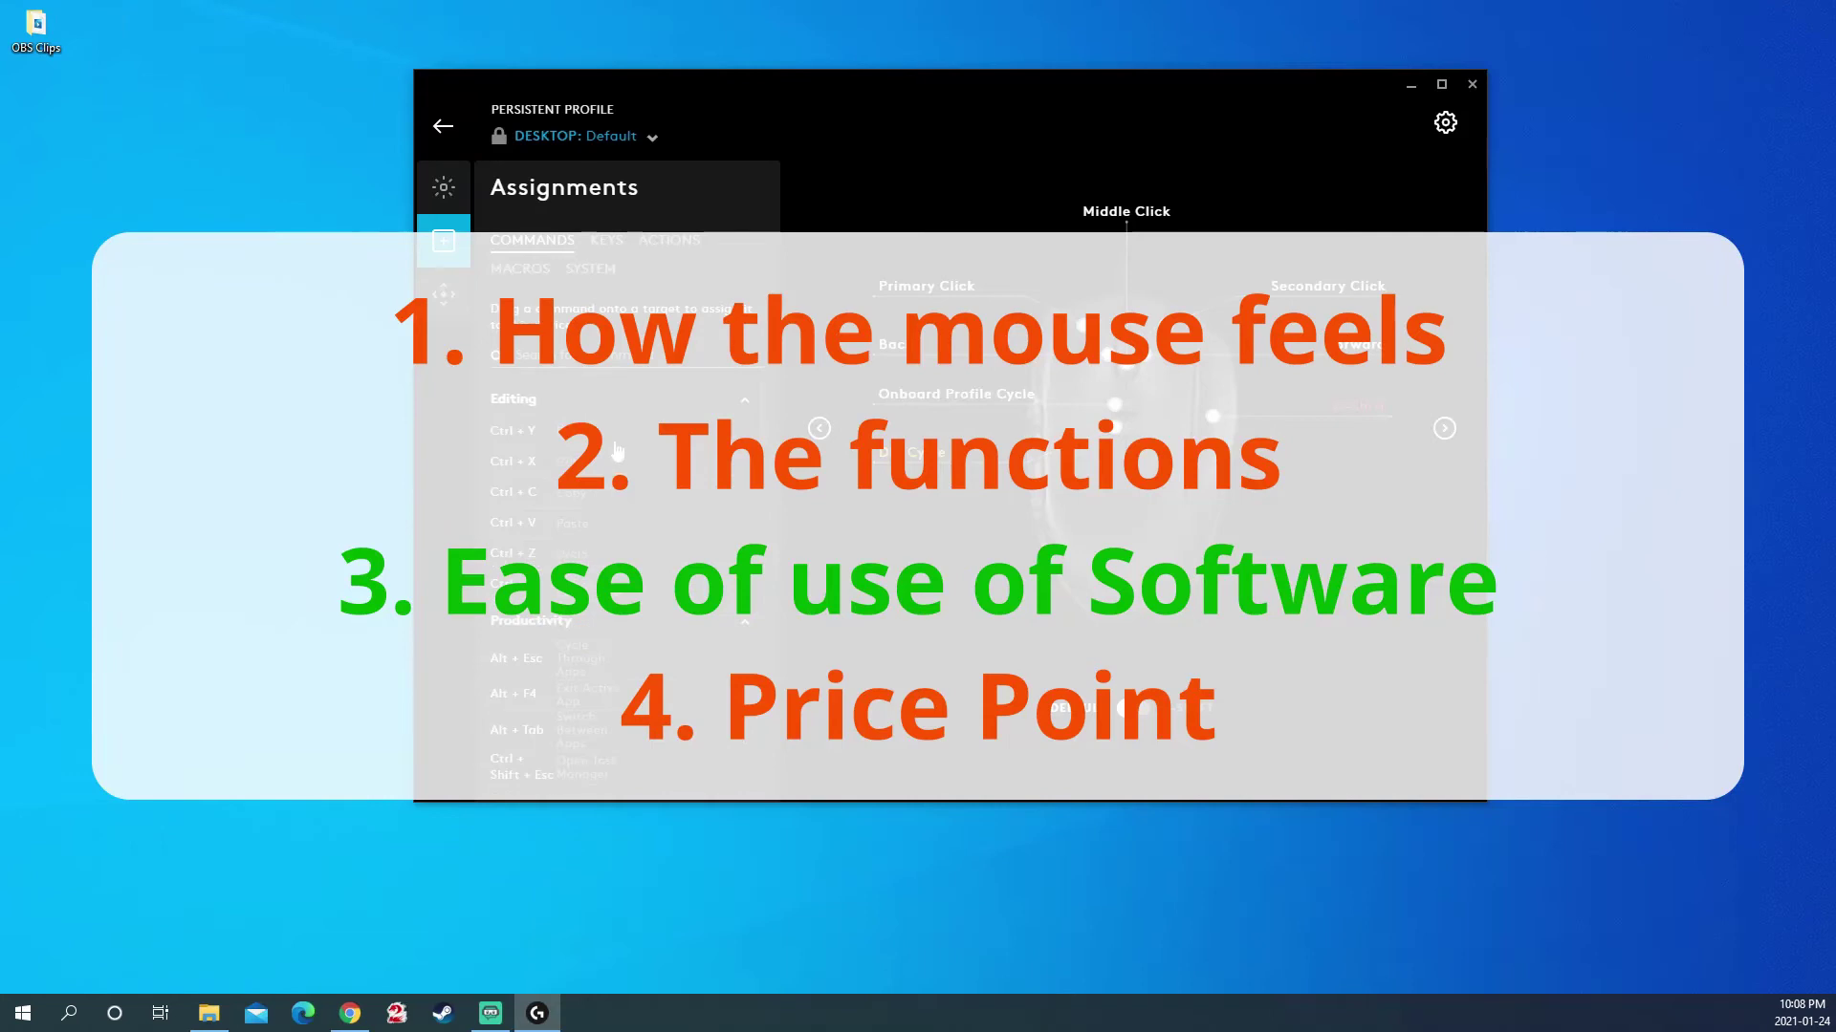
Scroll up and down through the current assignment list
scroll(617, 452, down, 3)
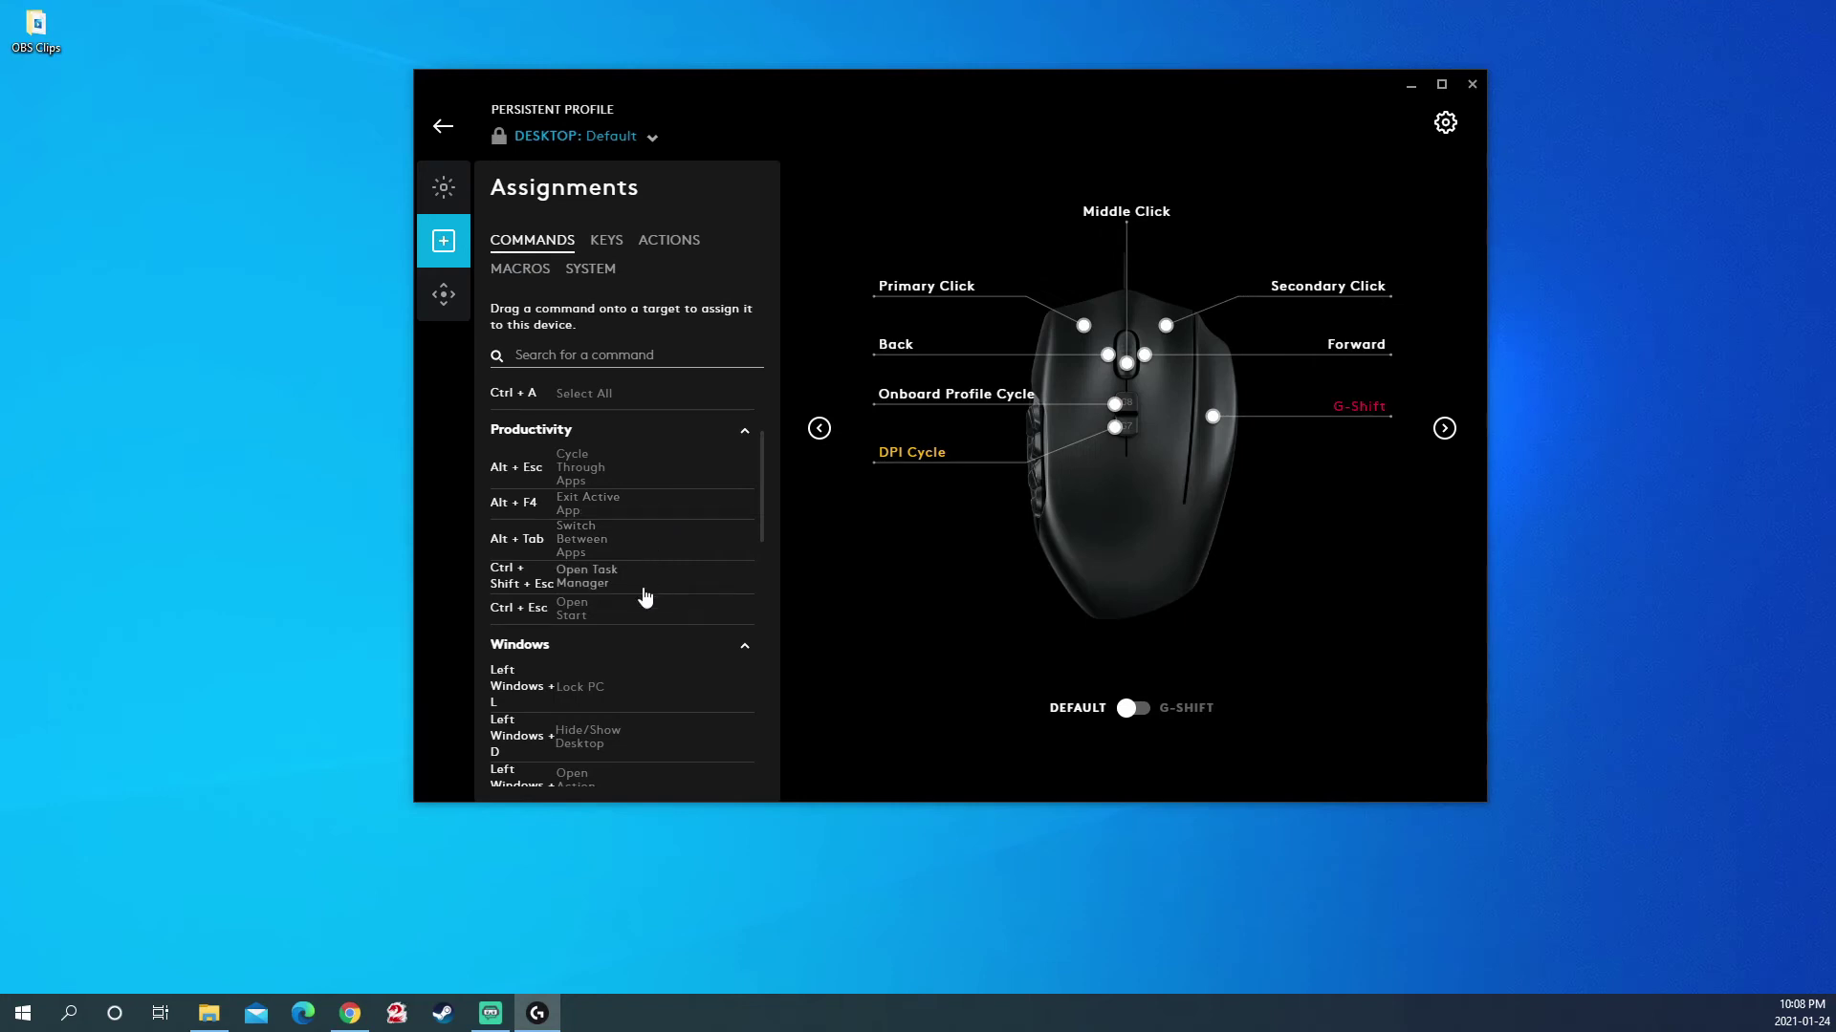
scroll(647, 627, down, 2)
scroll(647, 627, up, 3)
scroll(654, 628, down, 5)
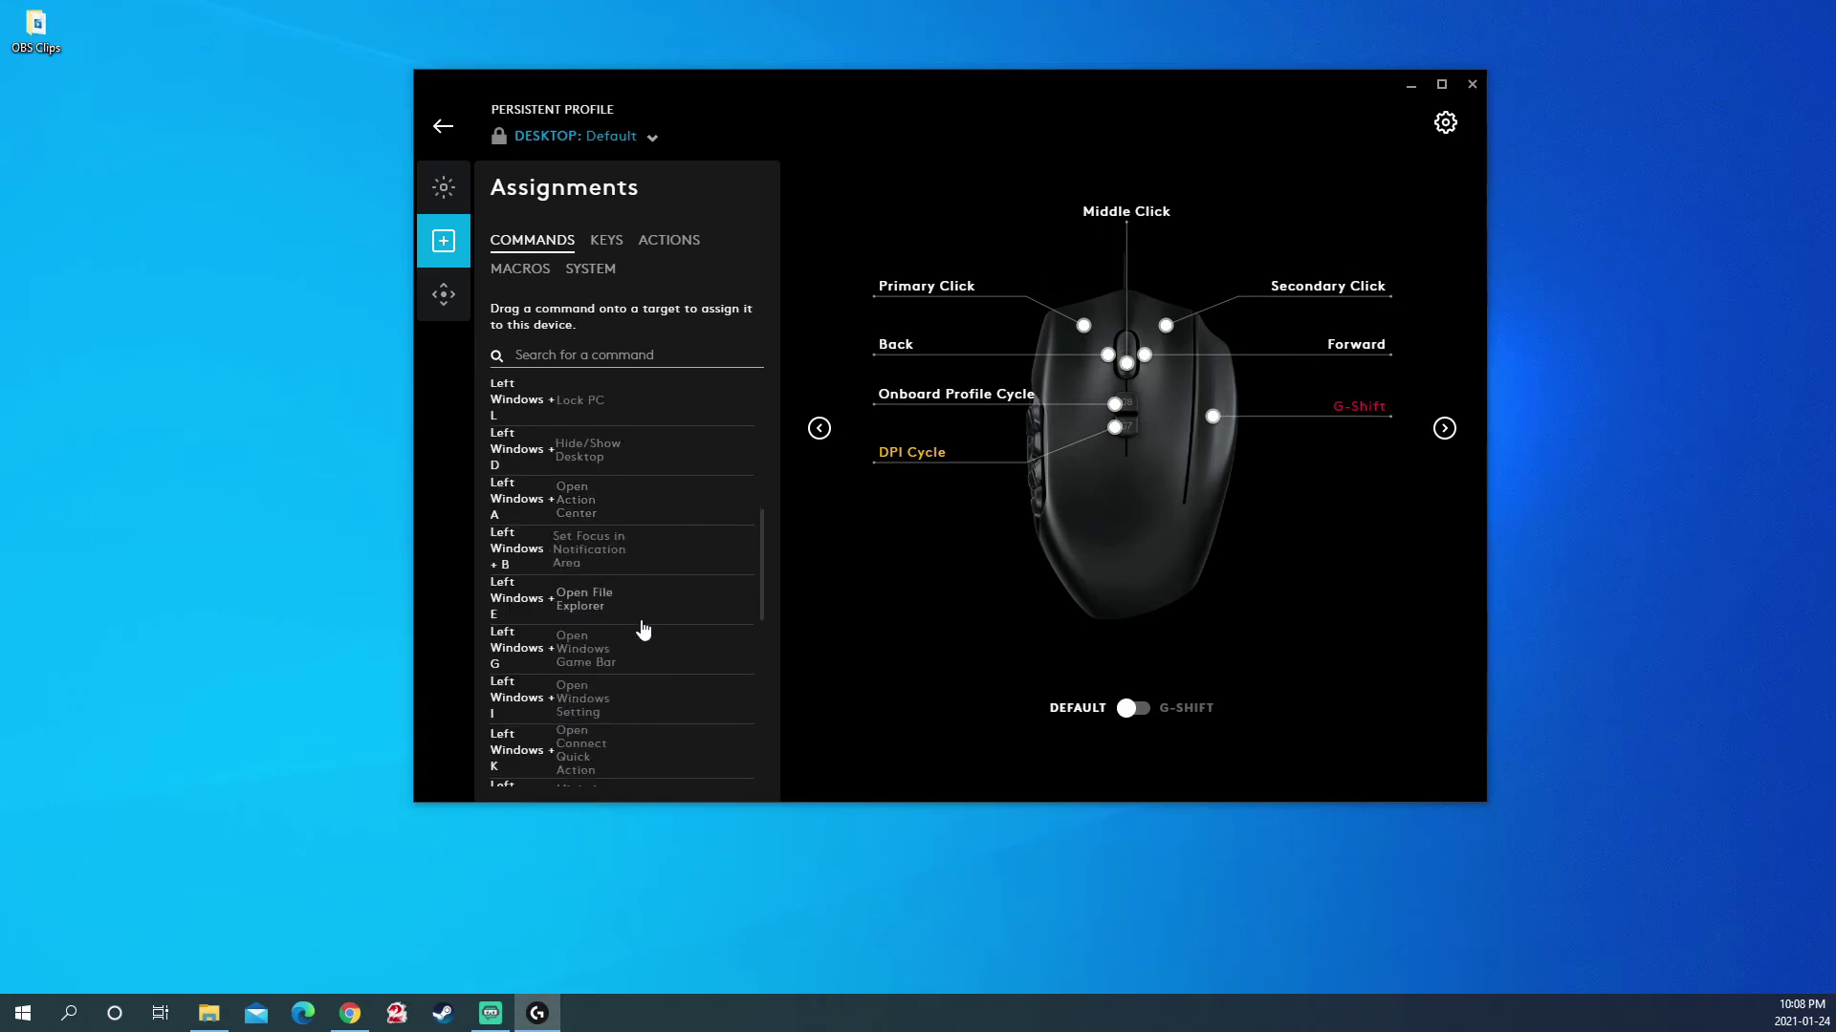
scroll(643, 628, down, 6)
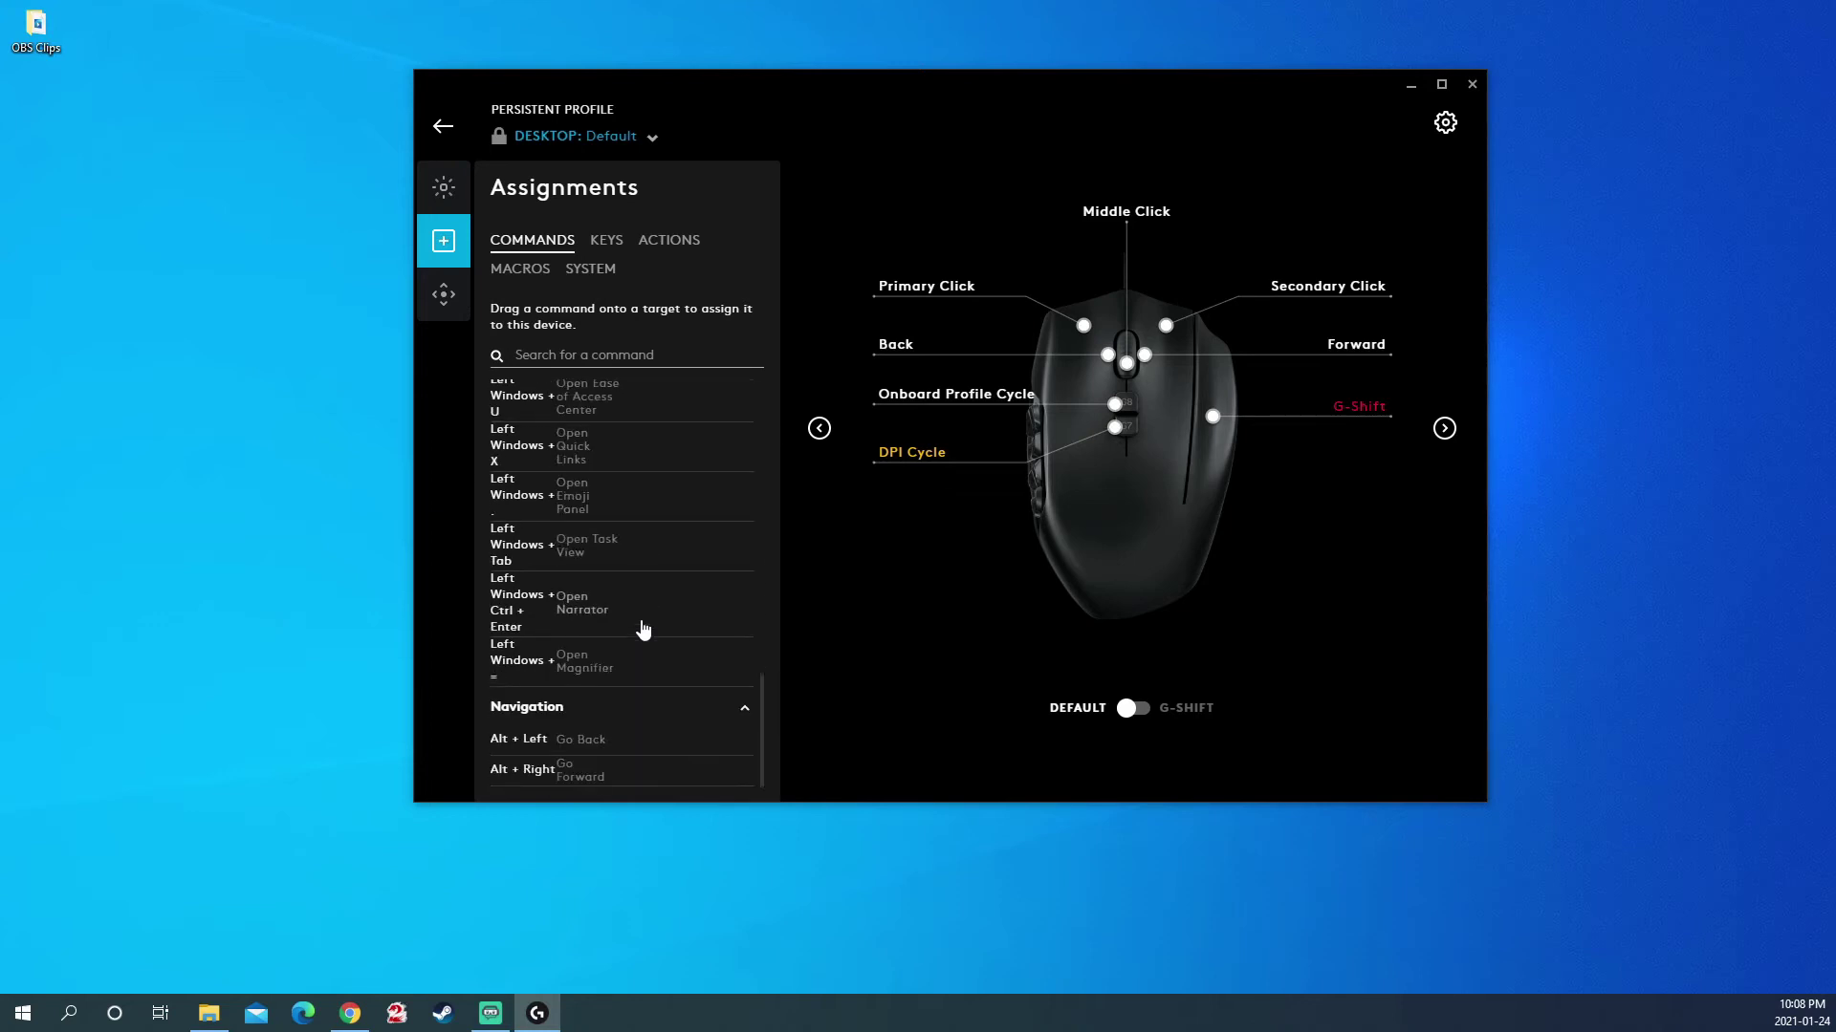
scroll(643, 628, up, 1)
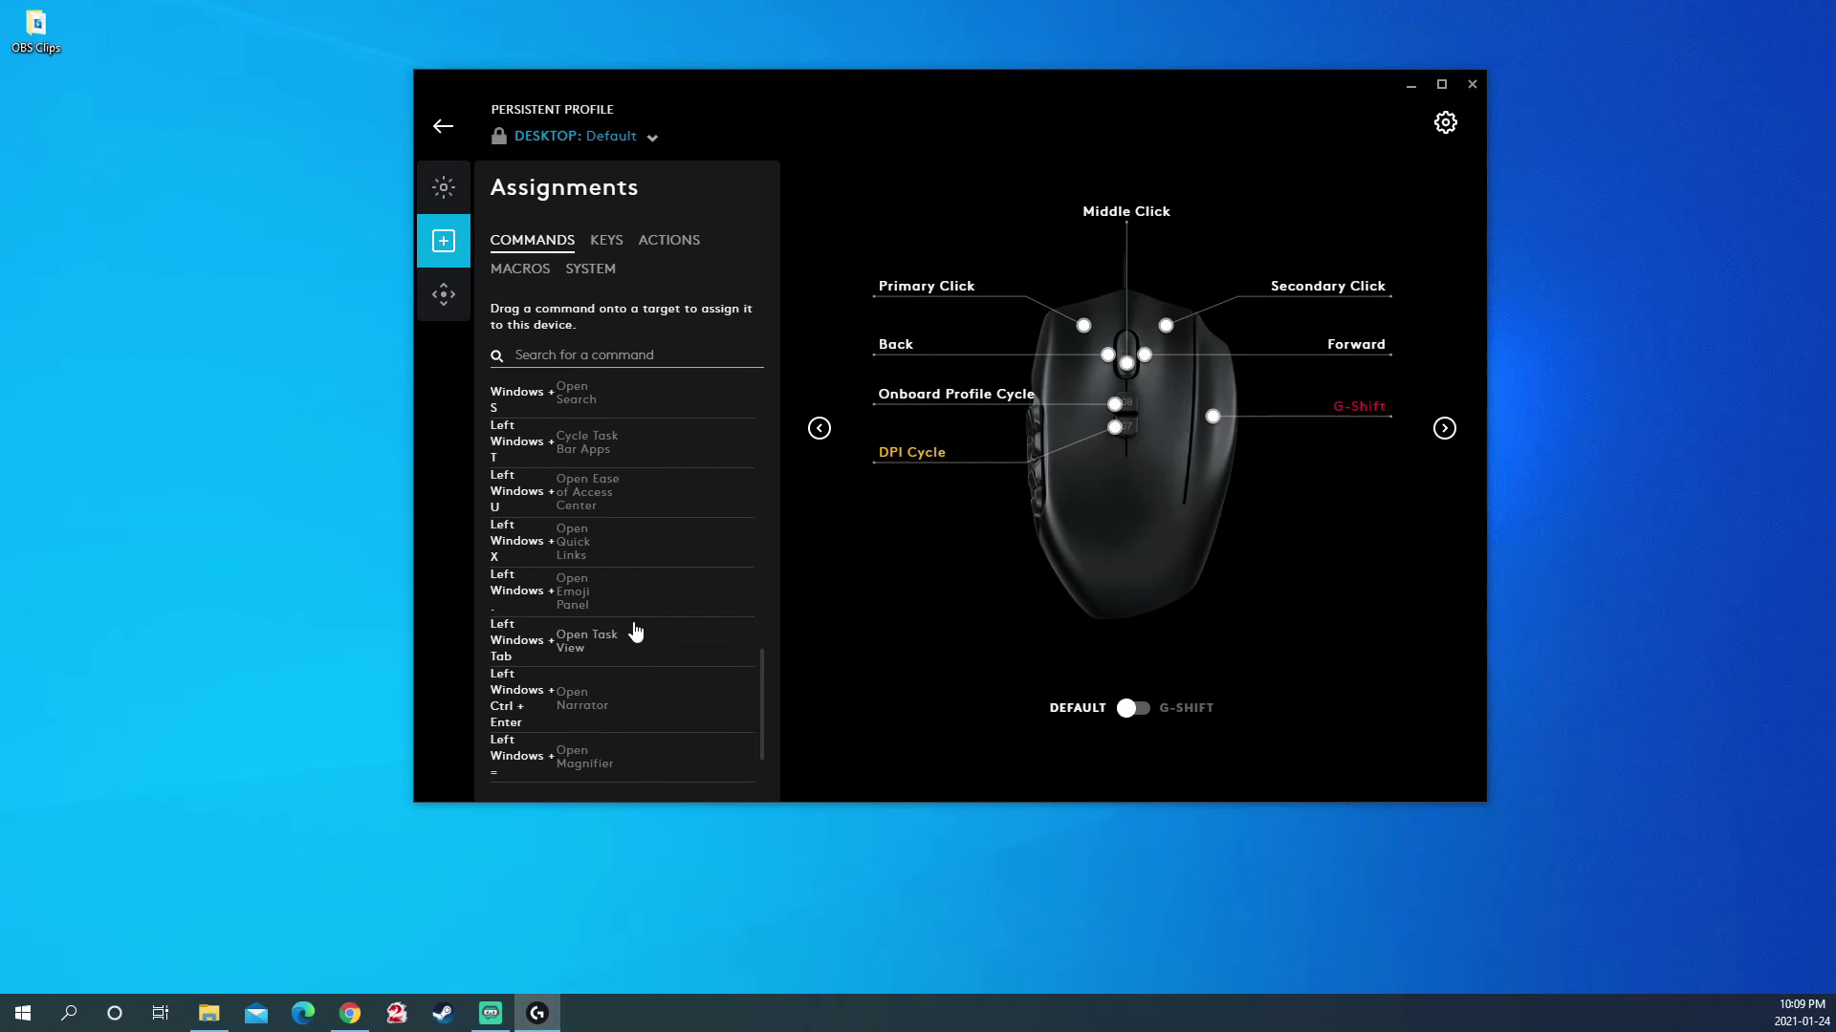
scroll(636, 632, up, 1)
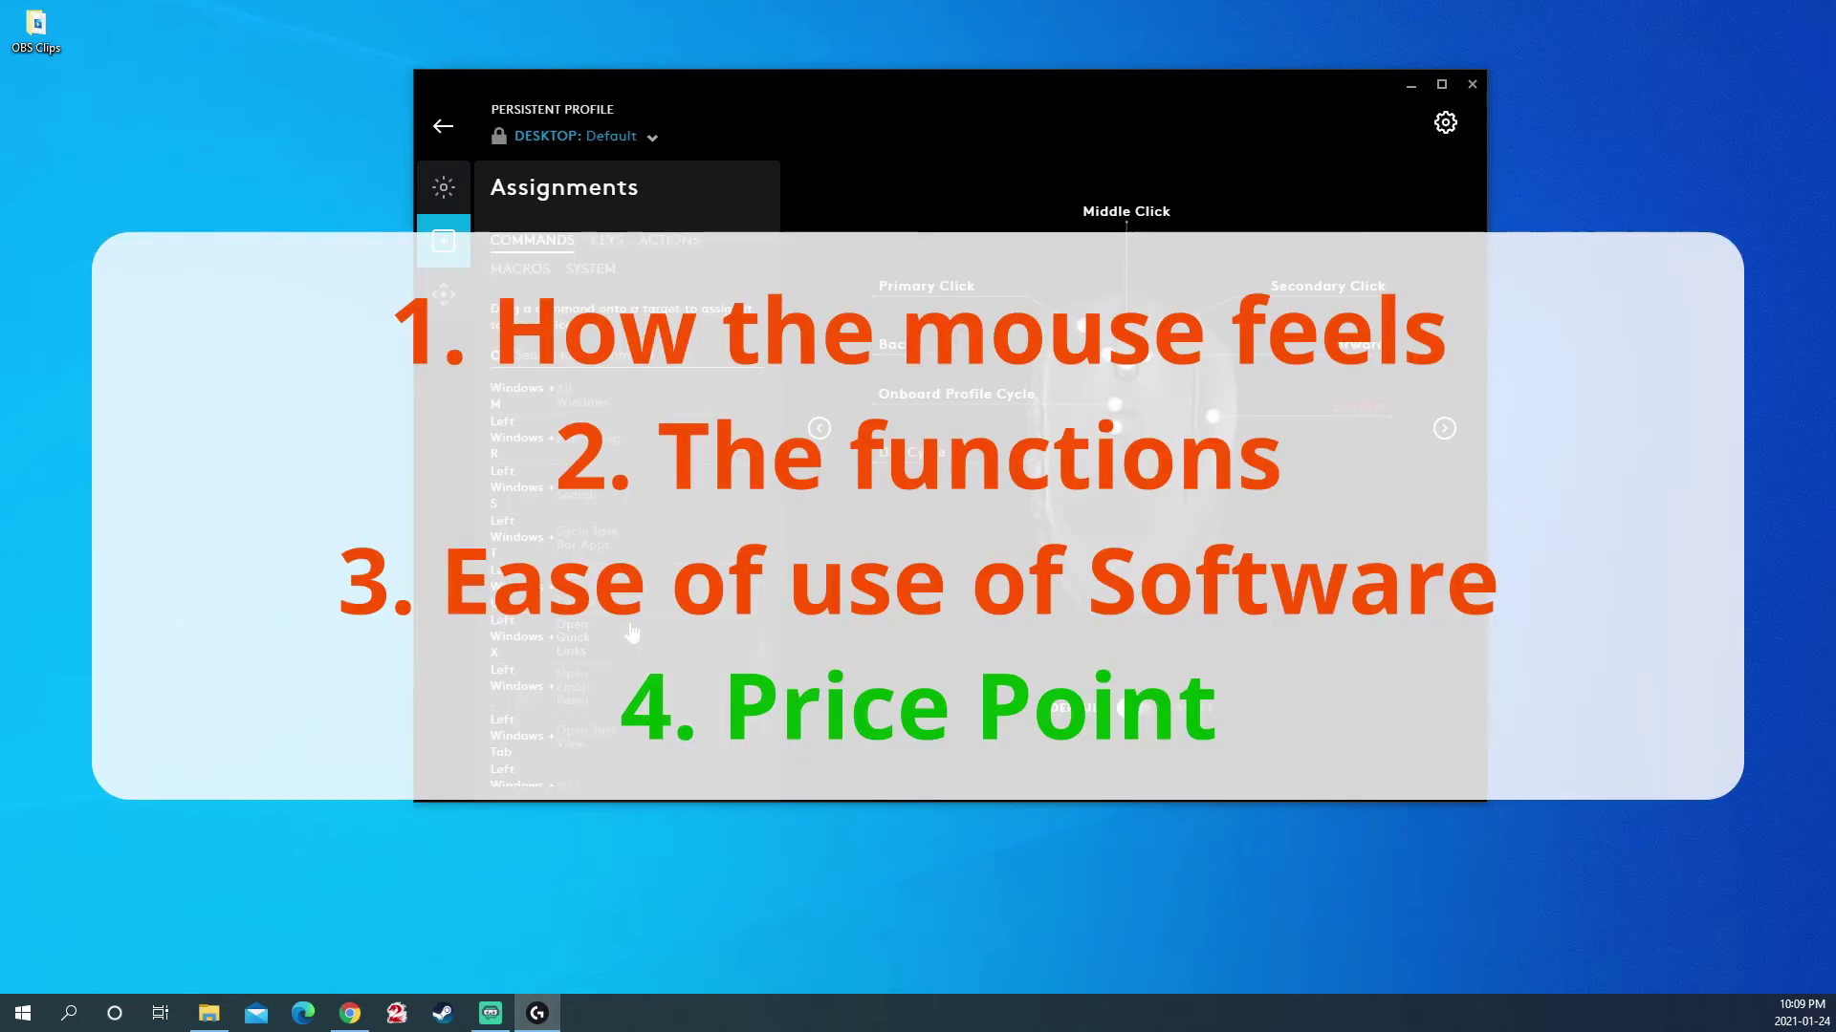
scroll(630, 634, up, 3)
scroll(626, 634, down, 1)
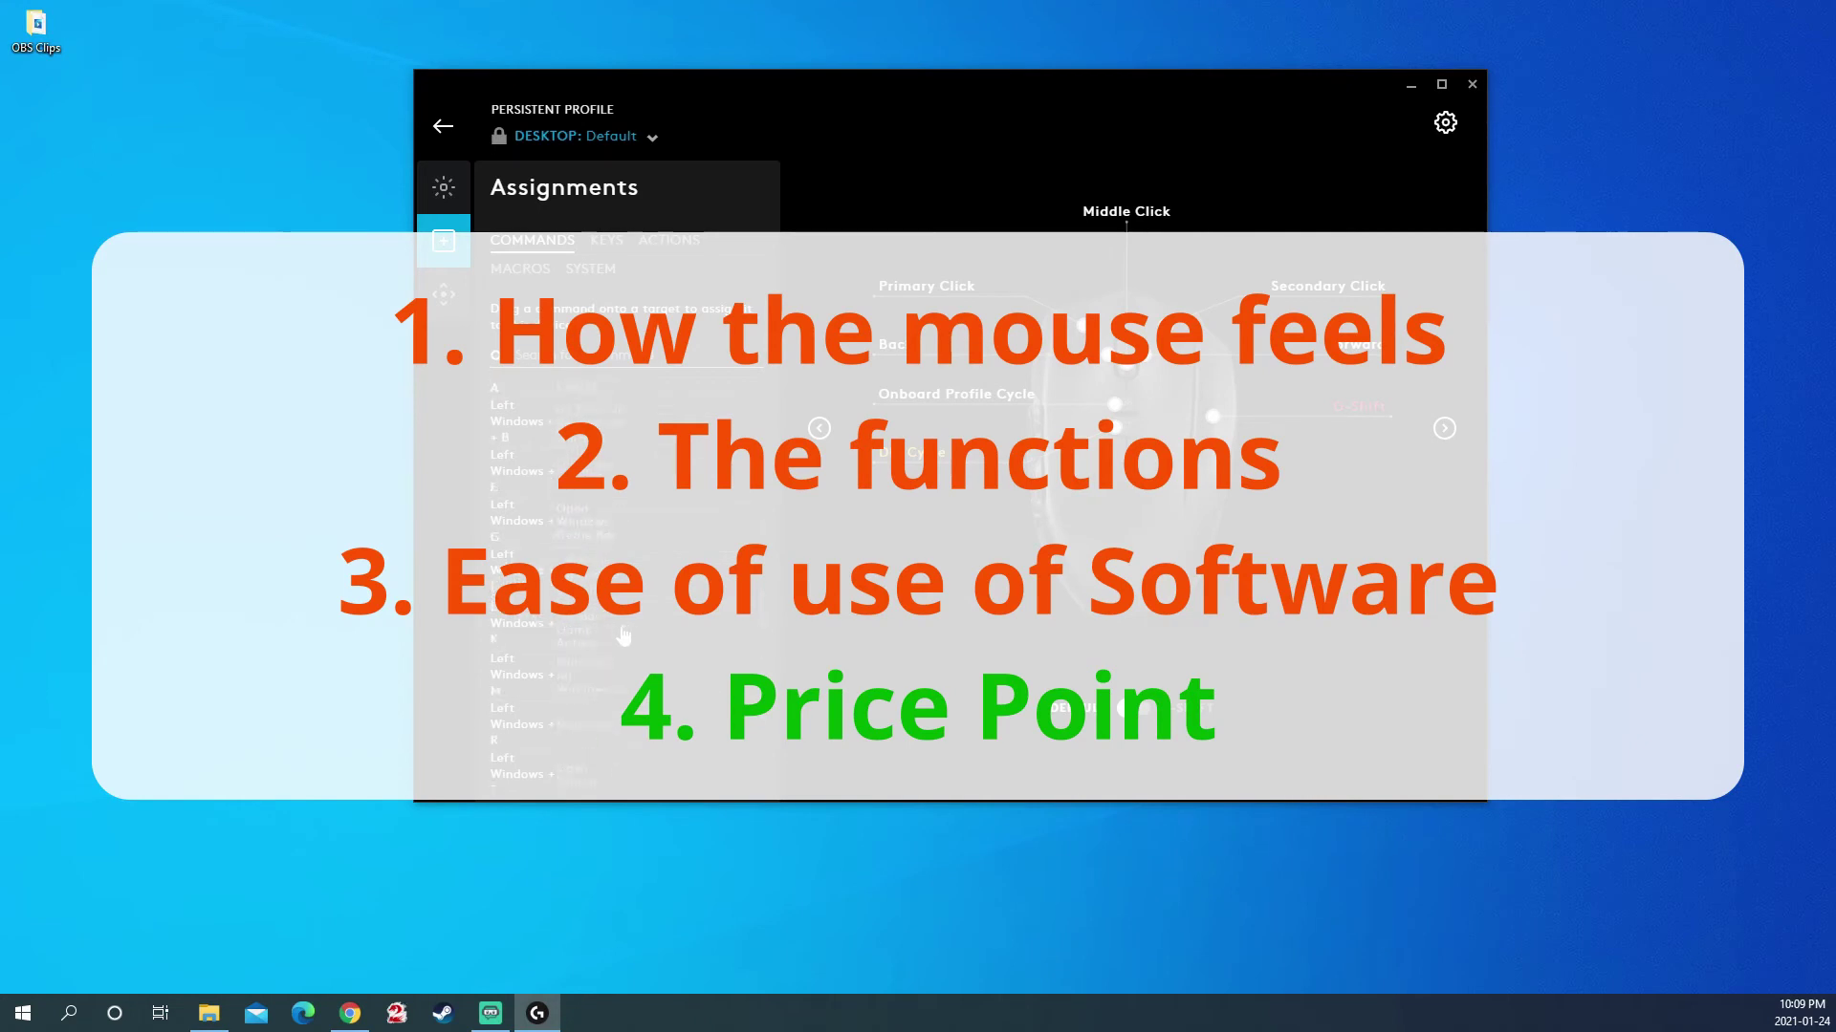
scroll(626, 634, up, 1)
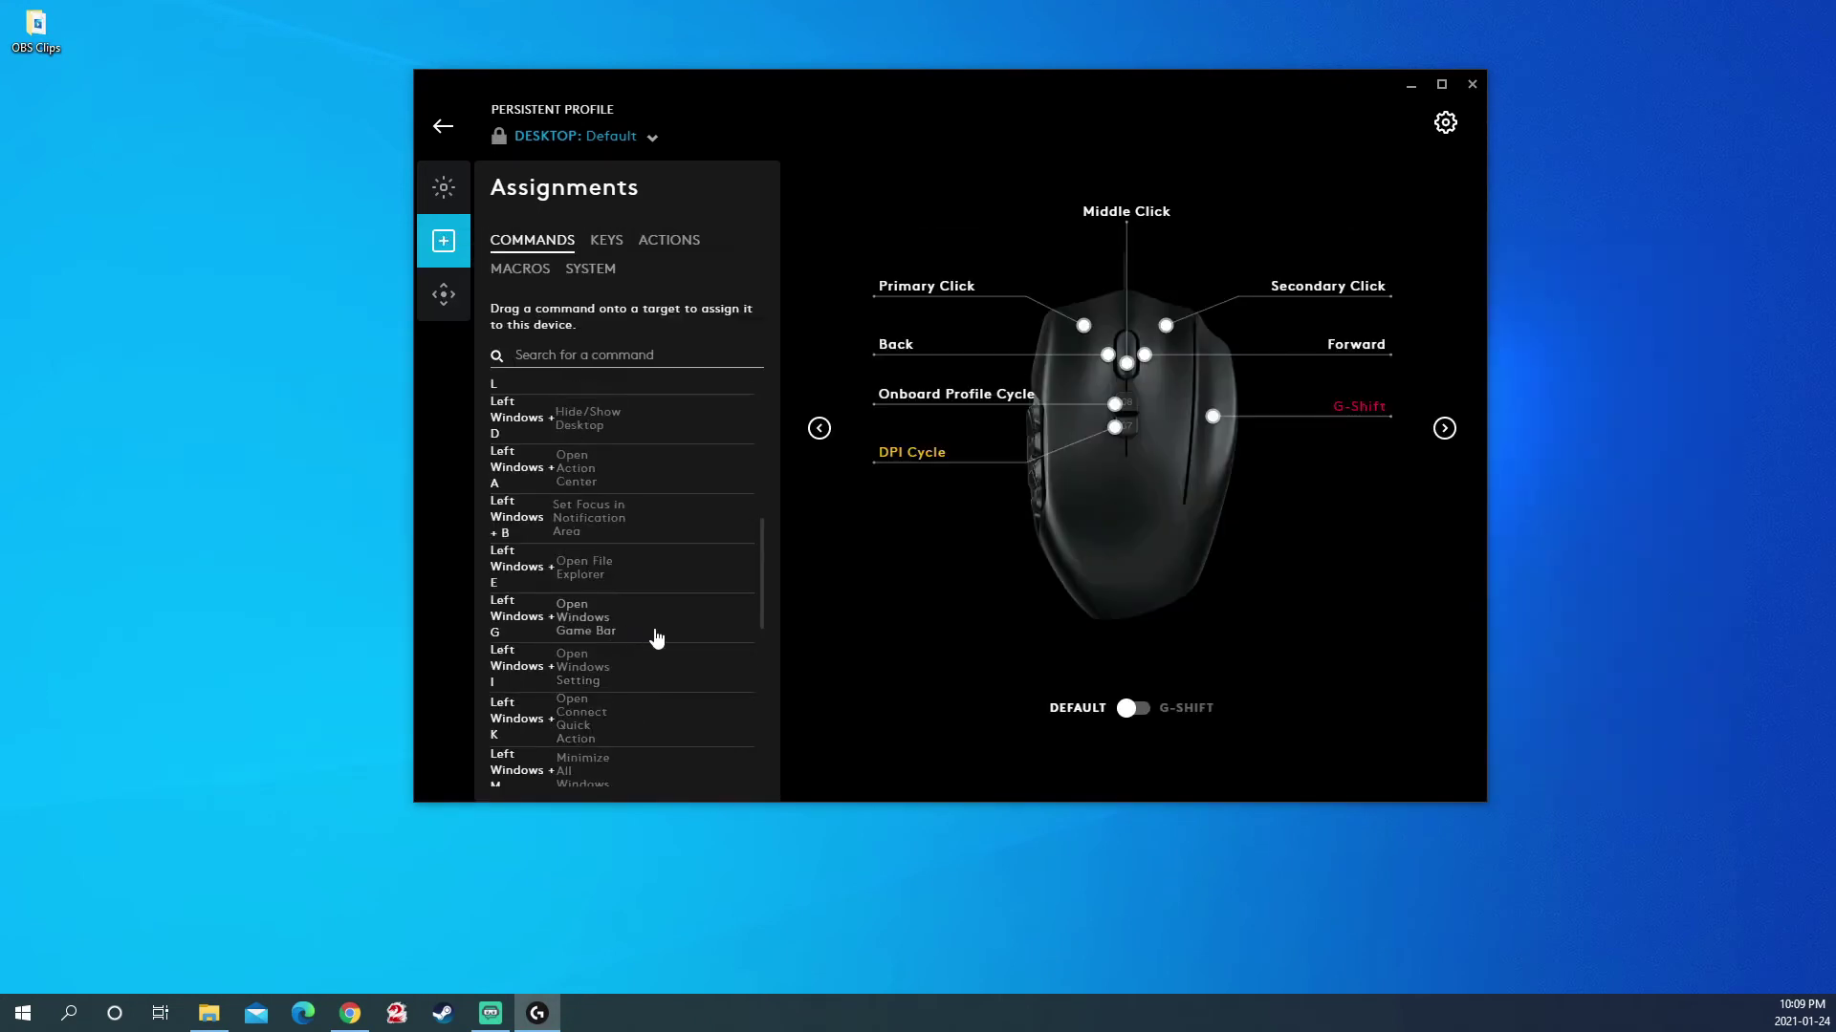
scroll(653, 635, up, 1)
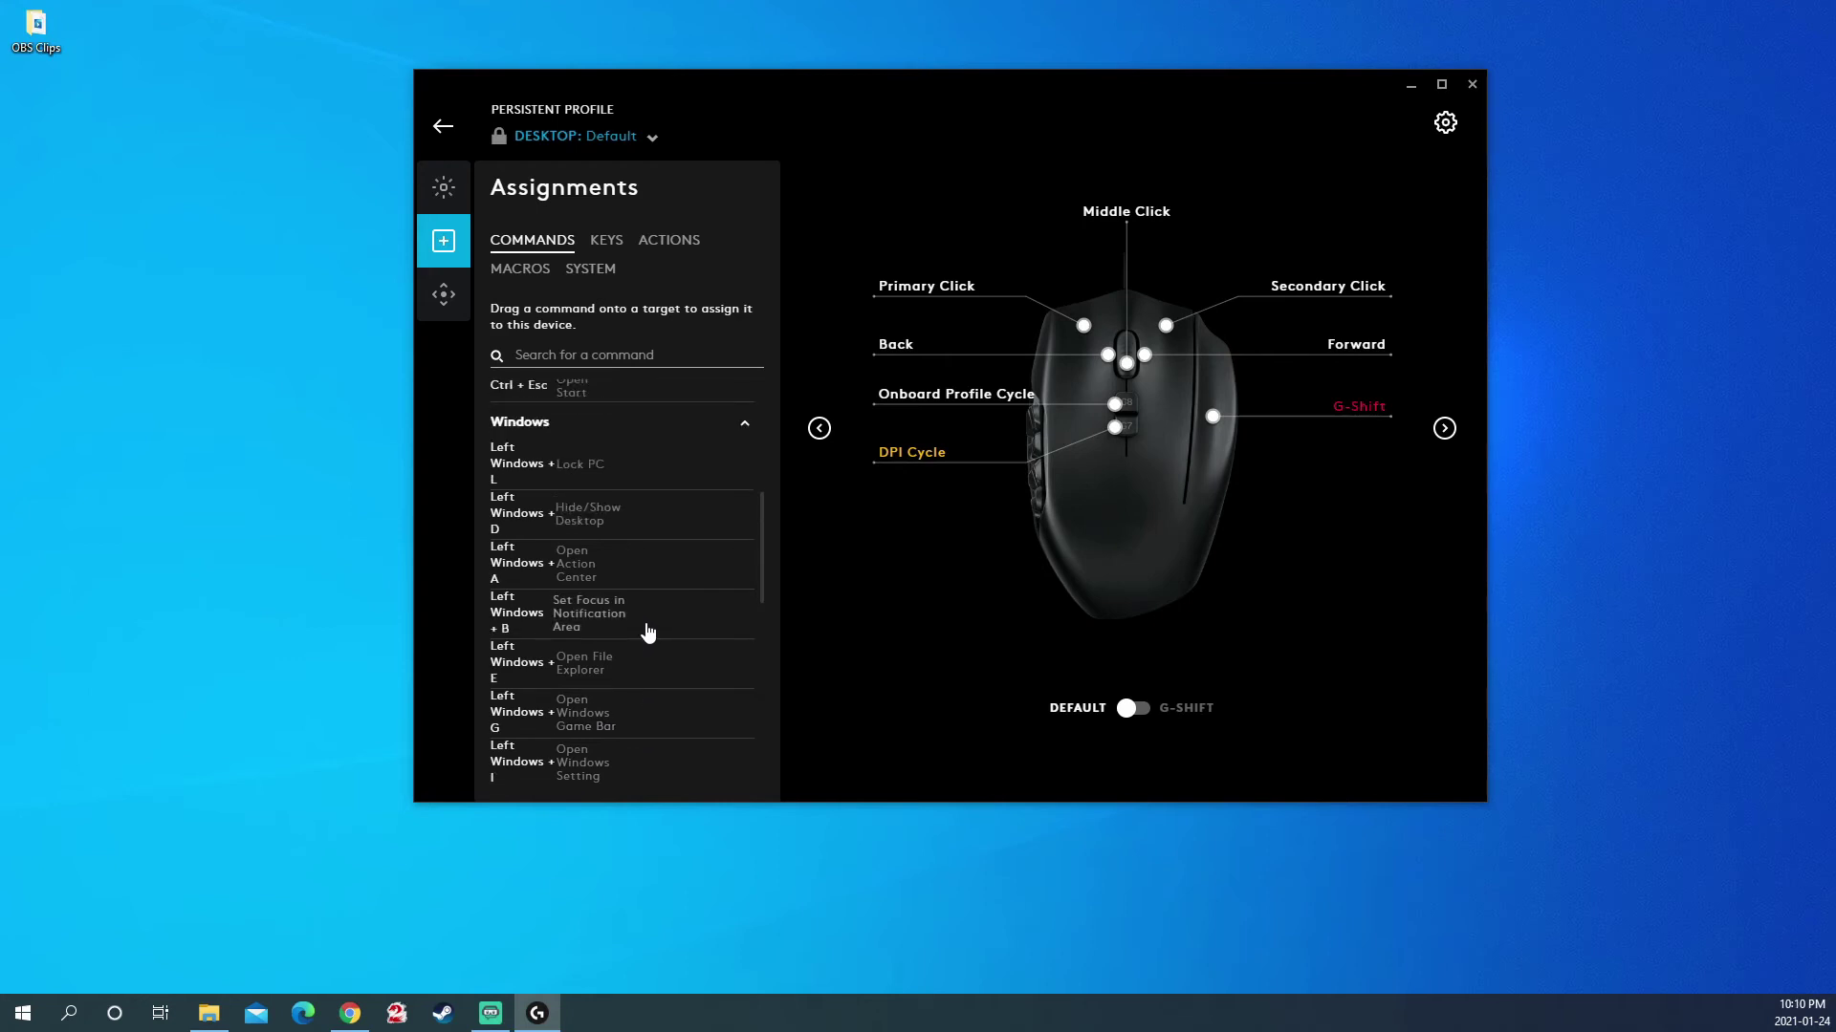
Show the Keys list and scroll through it, with keys 0 and 1 mapped to G18 and G9
click(606, 240)
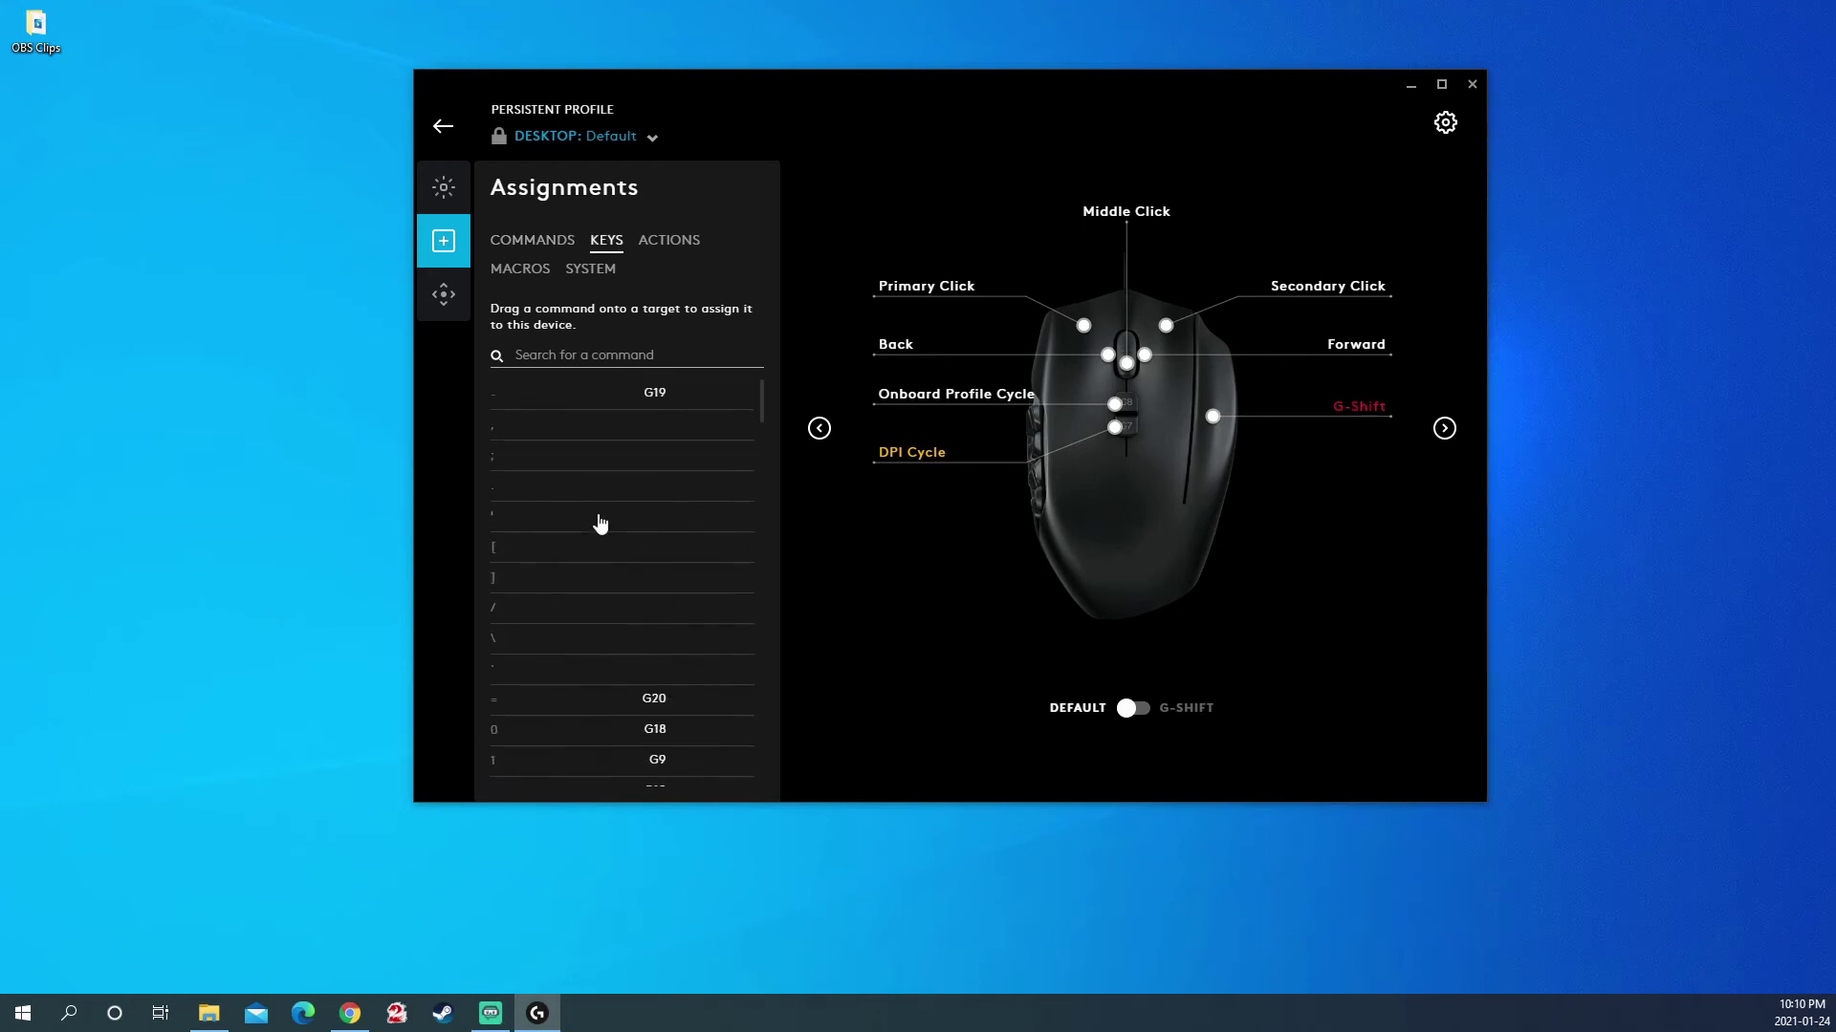
scroll(599, 523, down, 5)
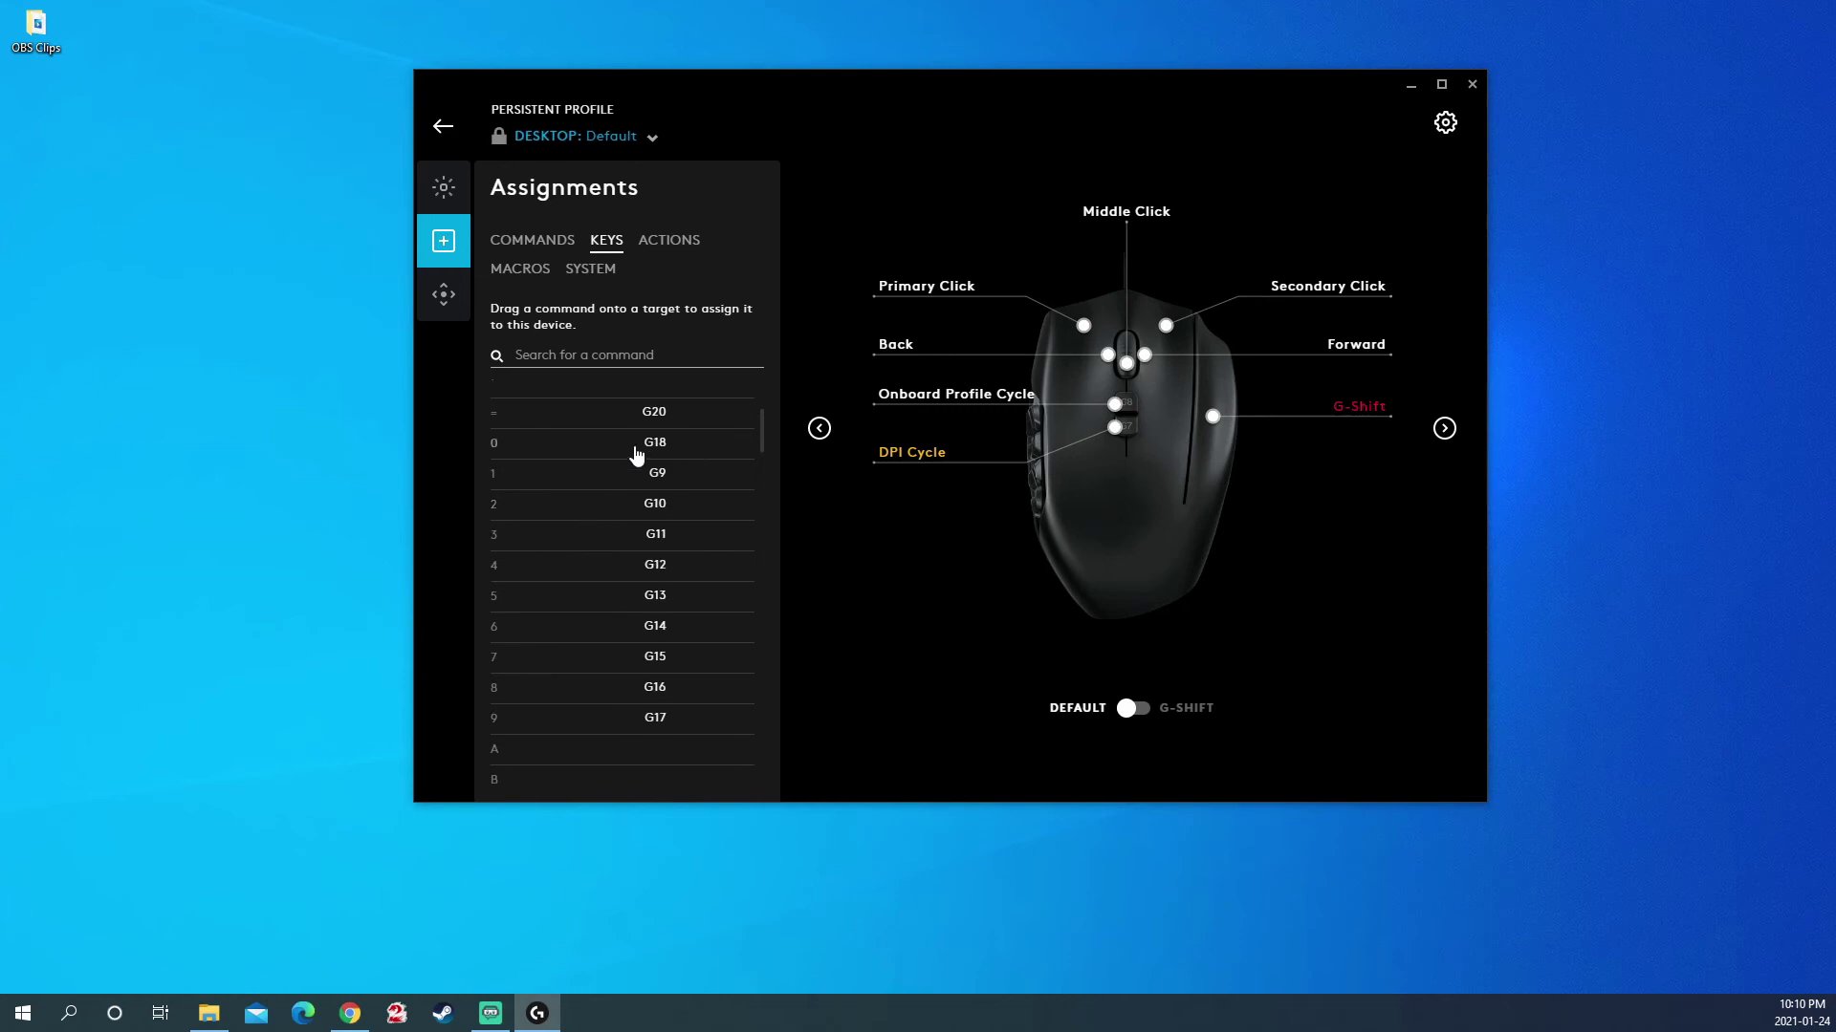
scroll(641, 650, down, 3)
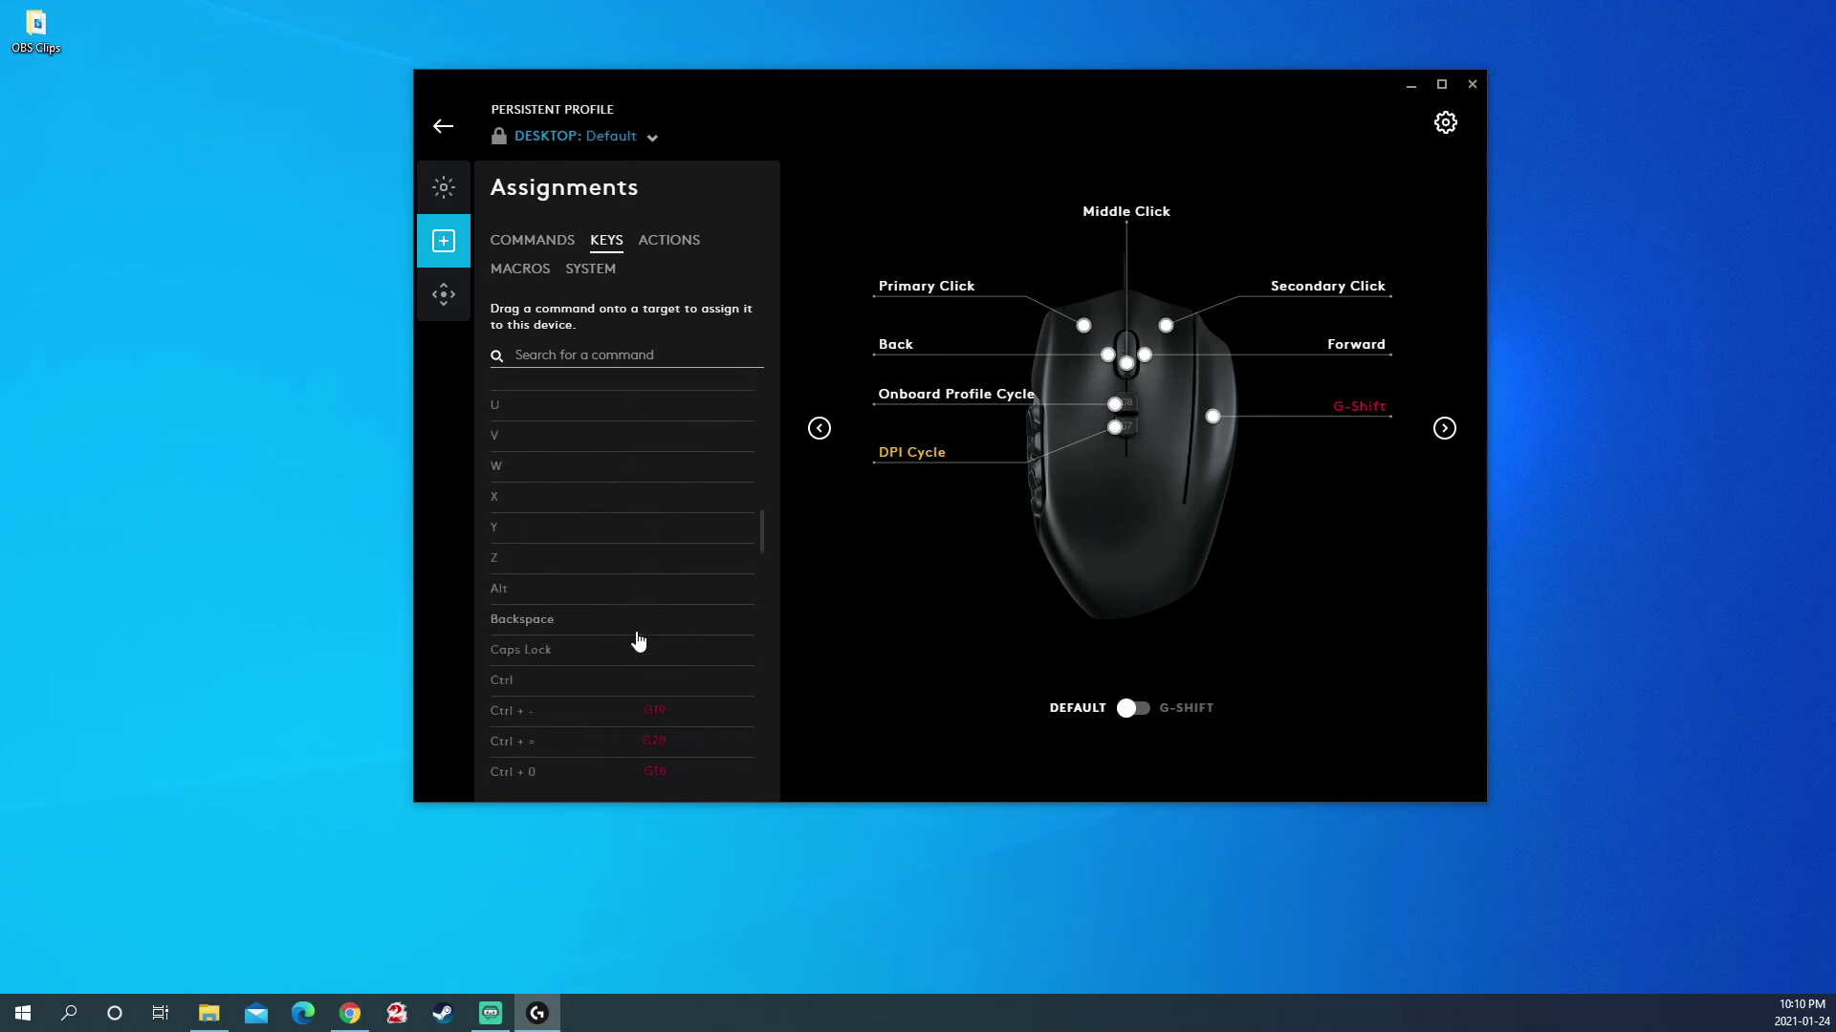
scroll(638, 642, down, 2)
scroll(639, 641, down, 2)
scroll(639, 639, up, 3)
scroll(666, 623, down, 12)
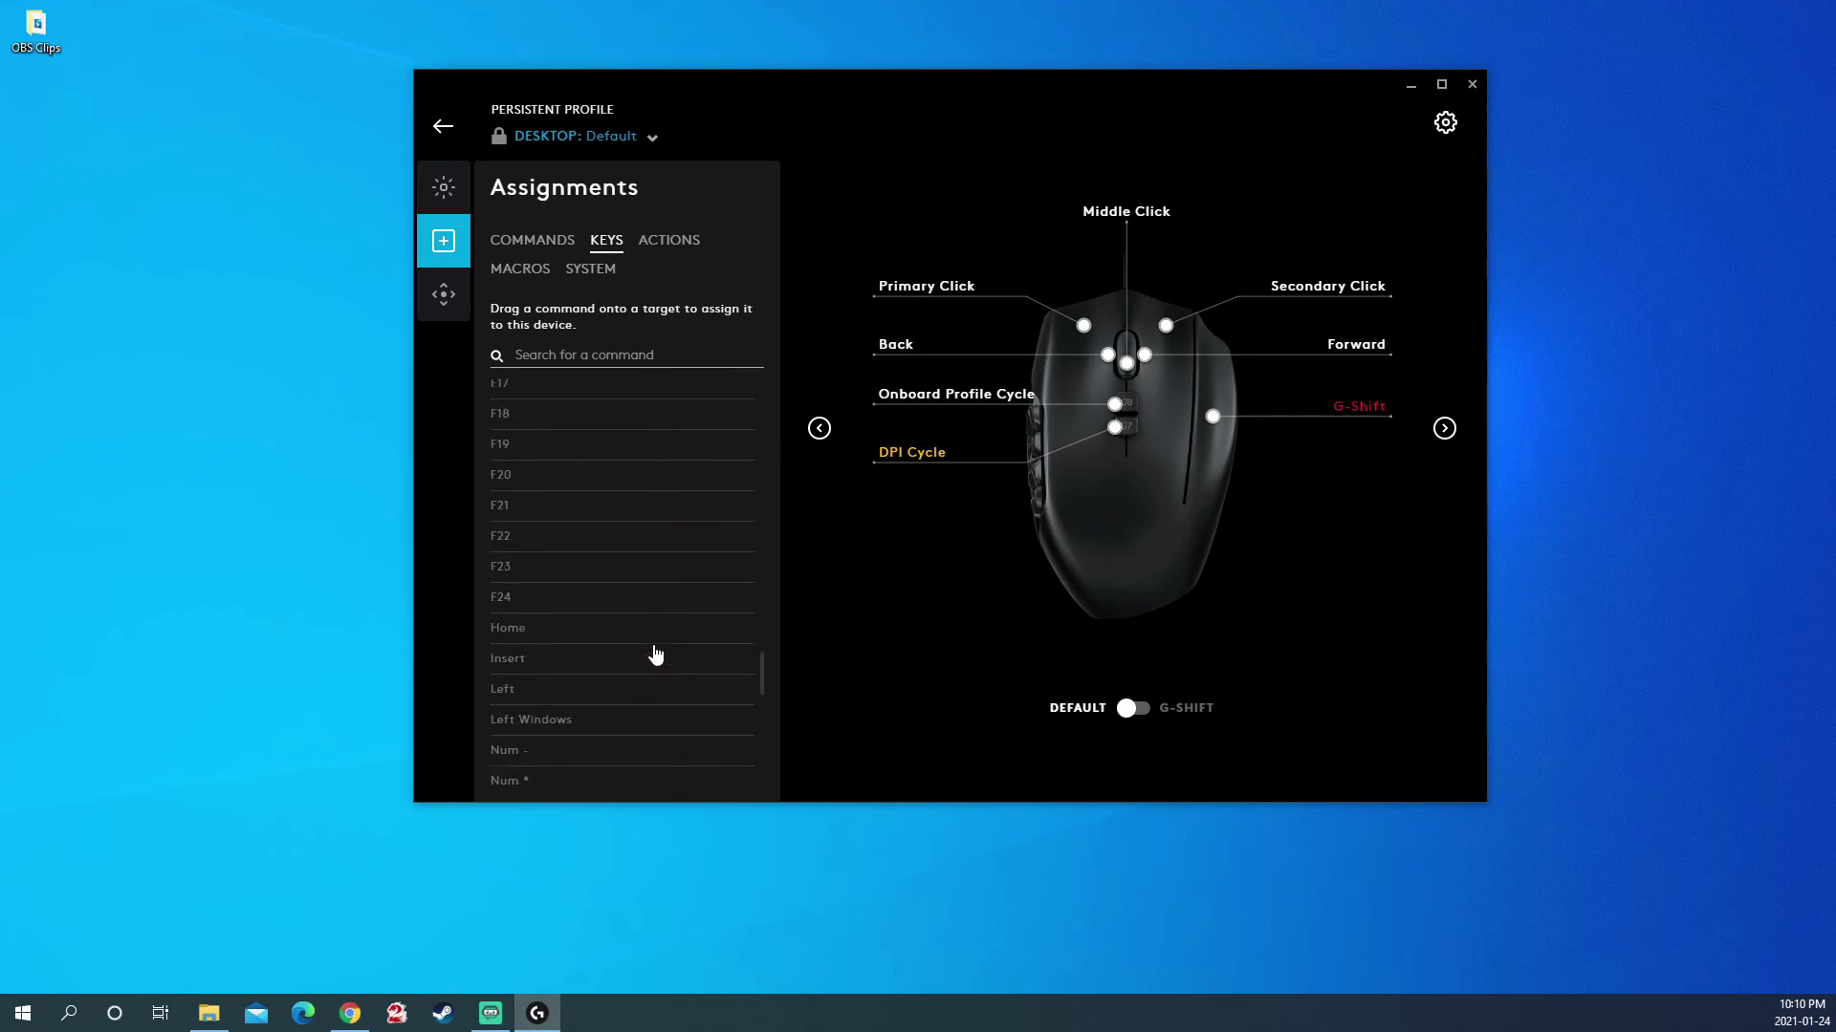
scroll(653, 651, down, 12)
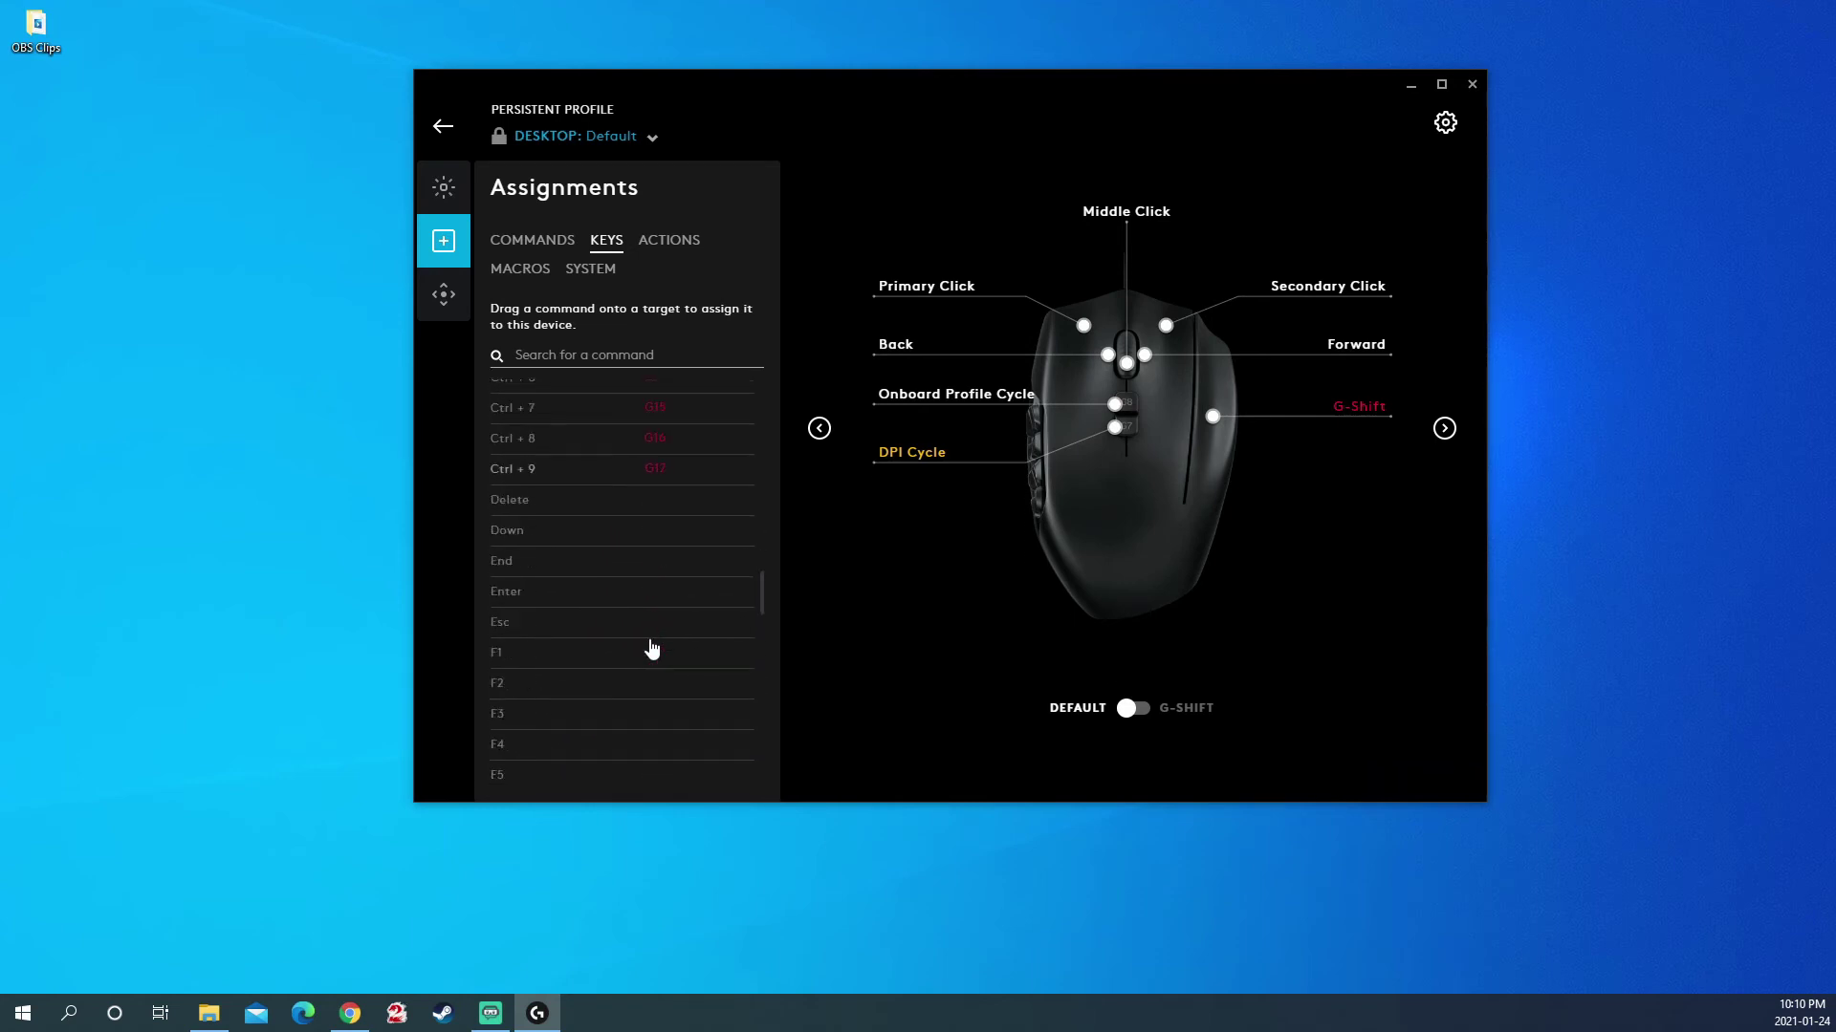
scroll(641, 640, up, 20)
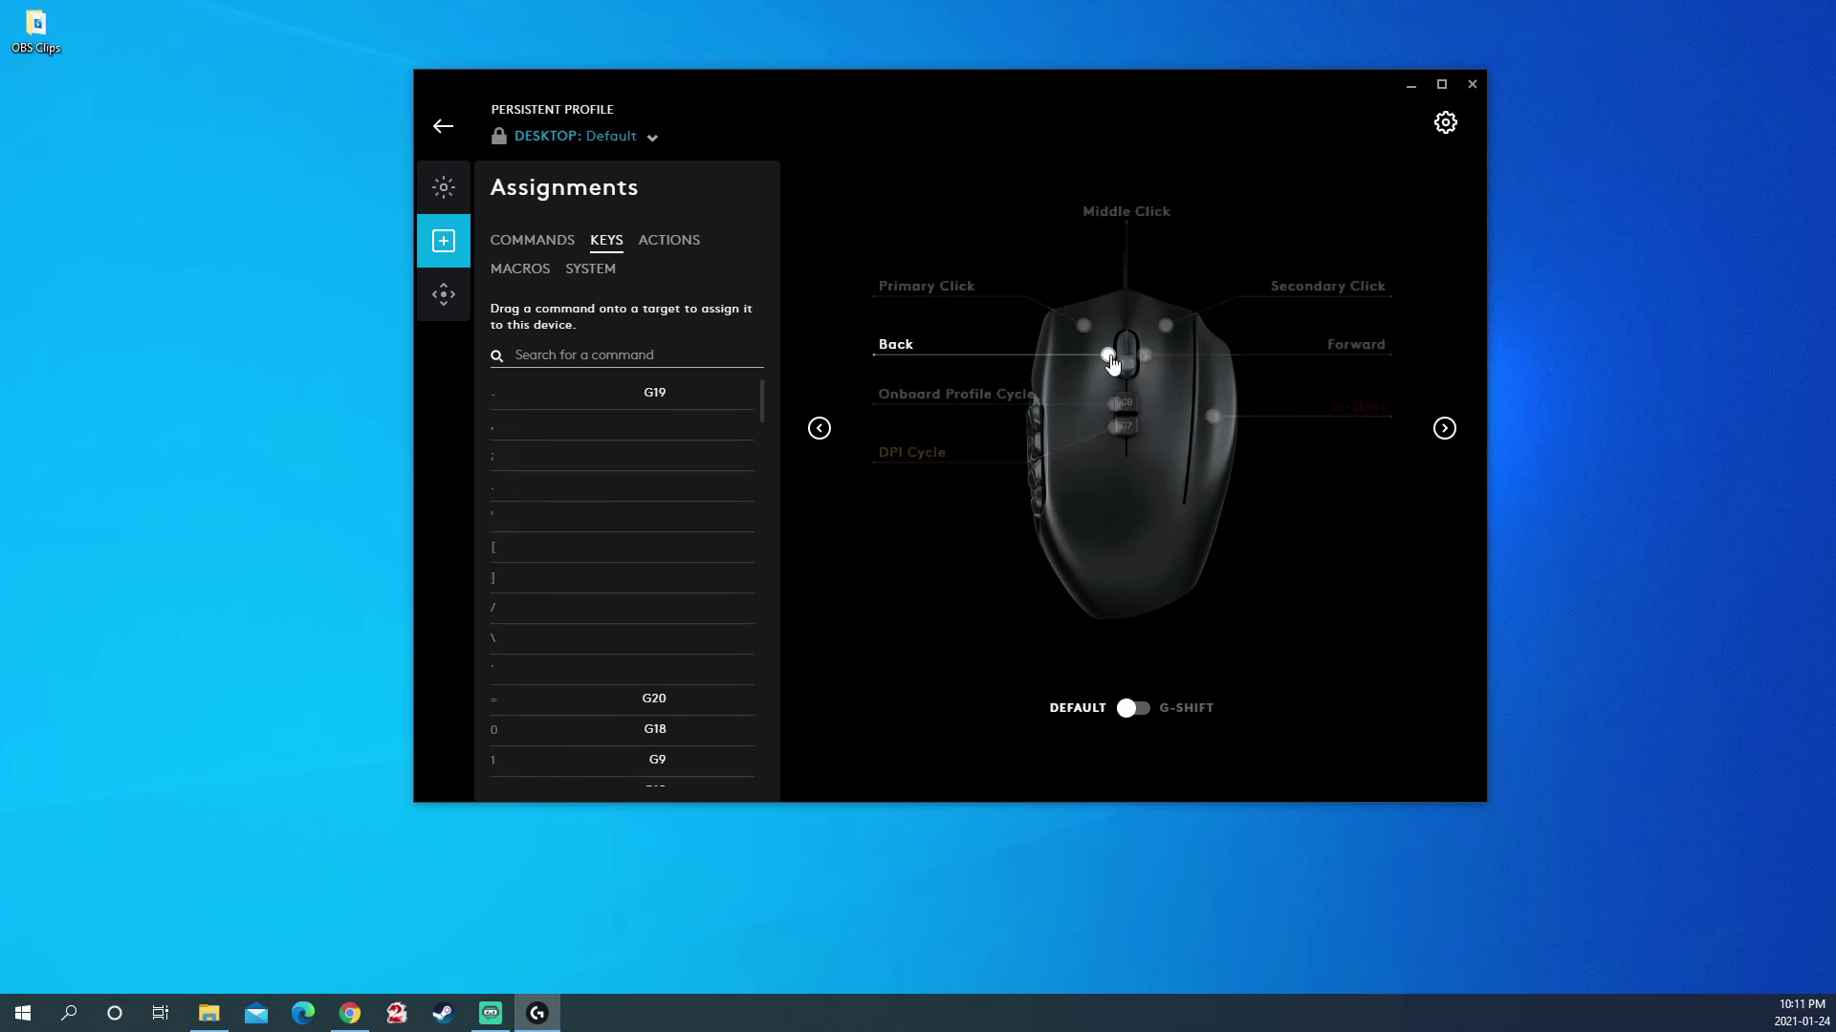
Return to the LIGHTSYNC lighting page and open then close the profile list
click(444, 187)
click(665, 139)
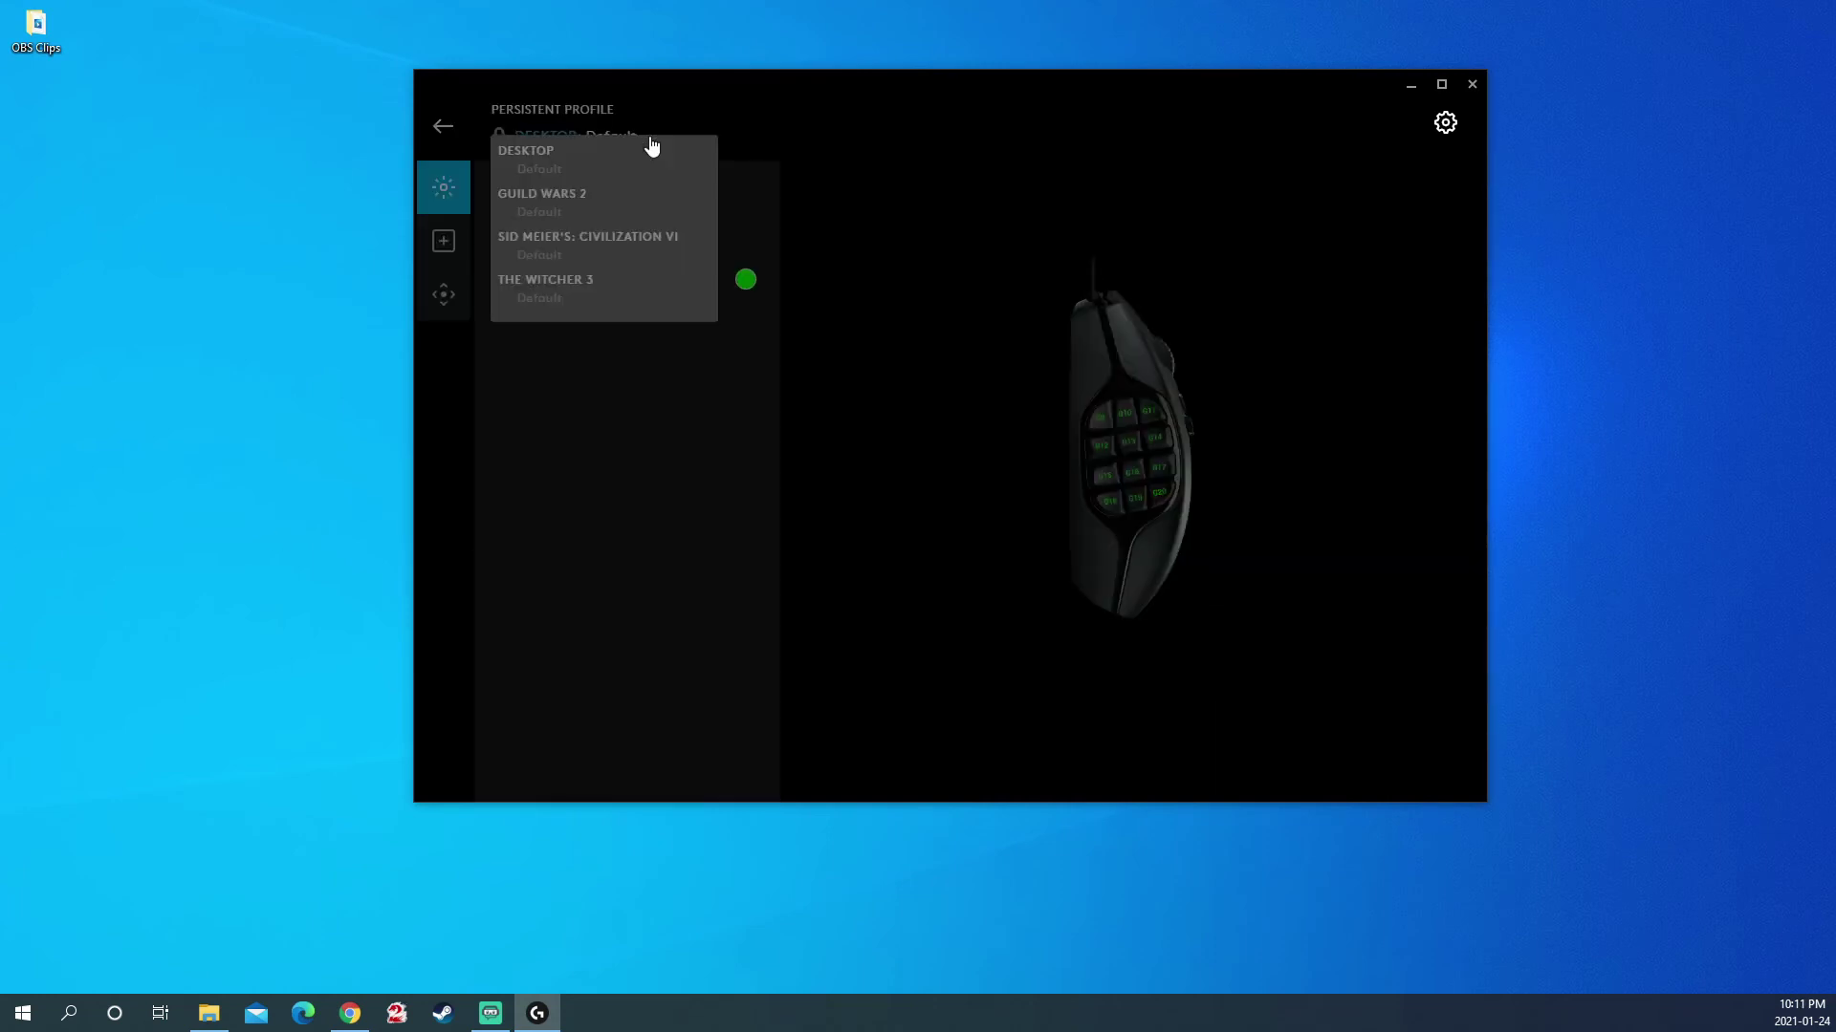
click(446, 250)
Toggle the Assignments diagram between side and top views, then open and close G600 device settings
click(444, 239)
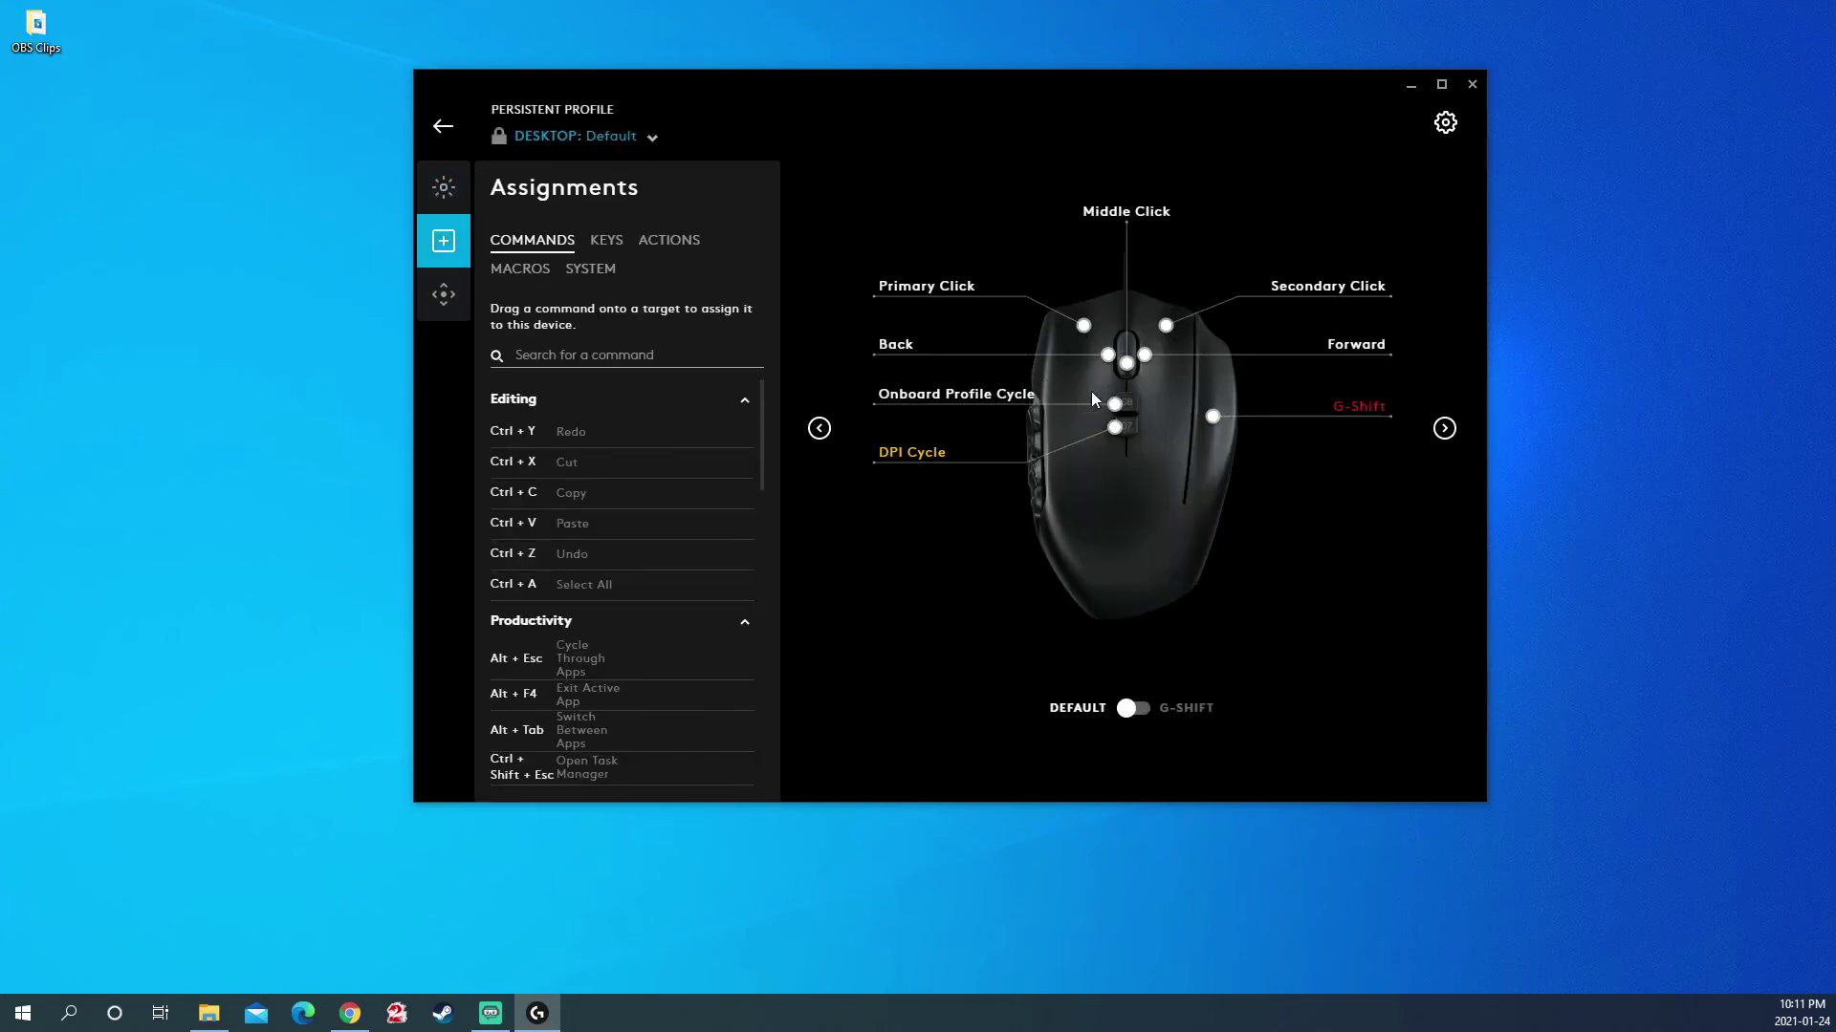
click(1447, 430)
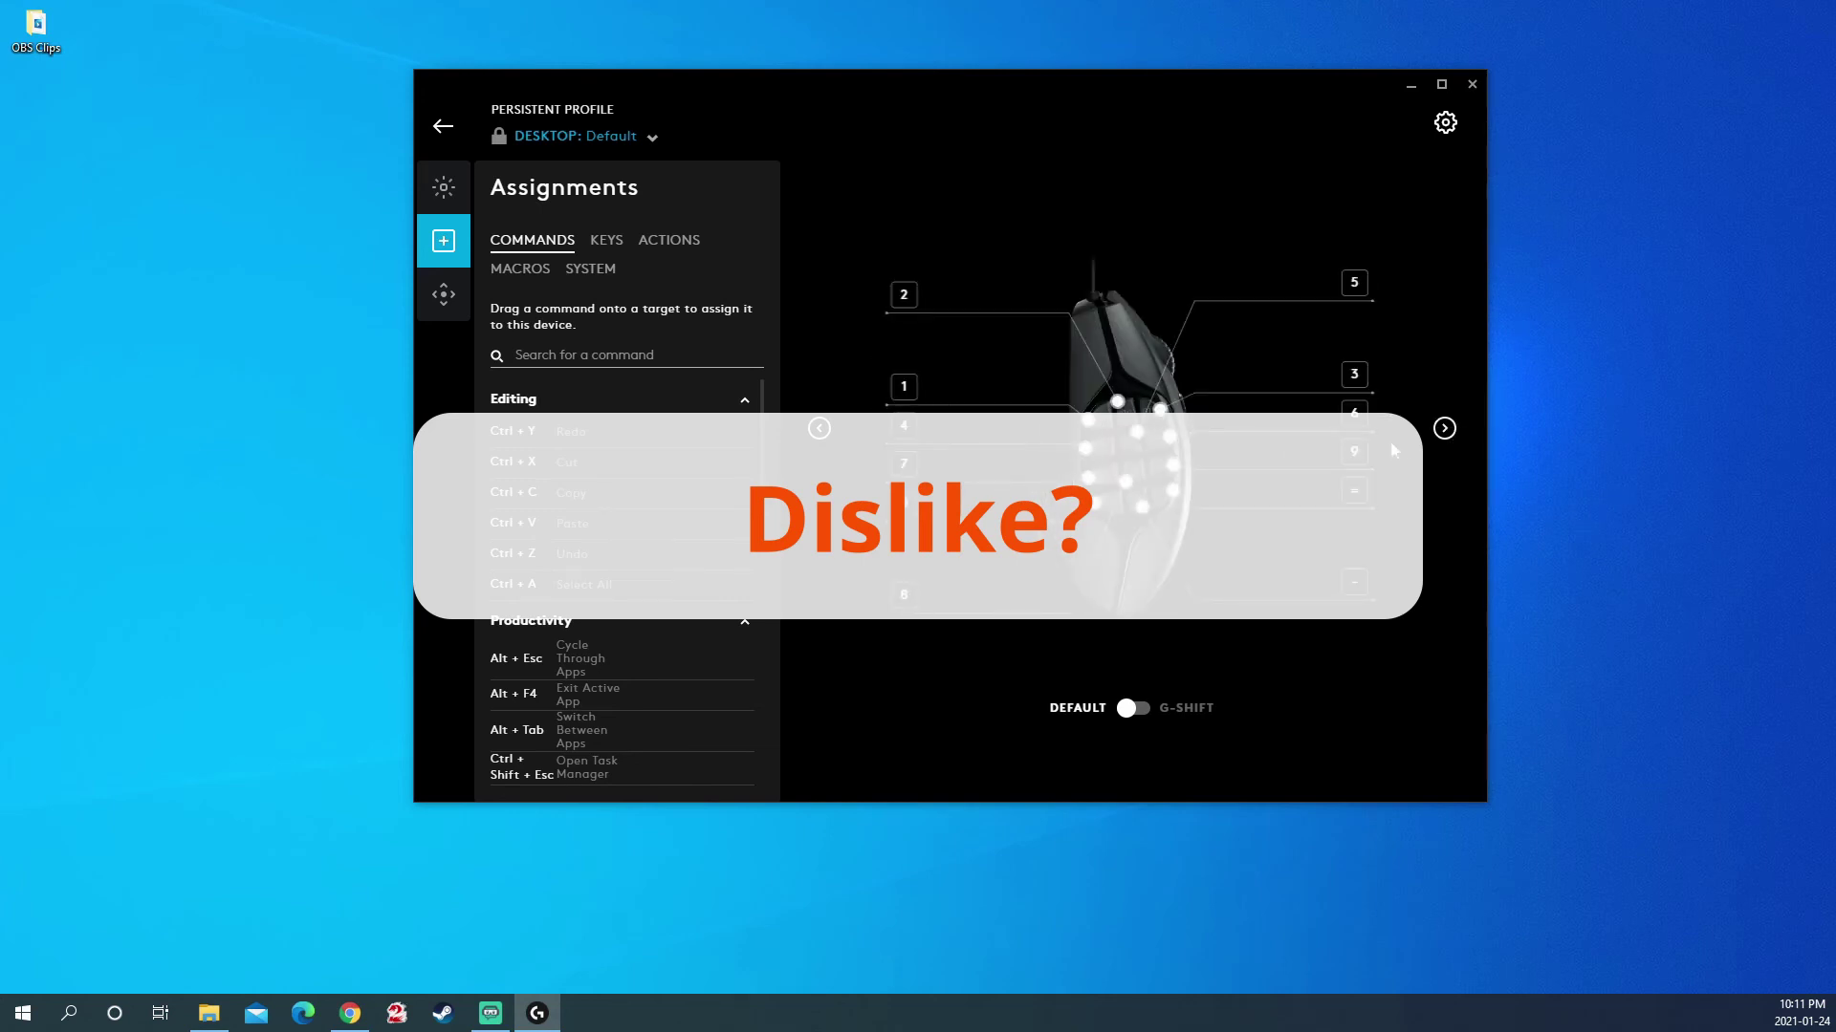
click(1445, 428)
click(1445, 429)
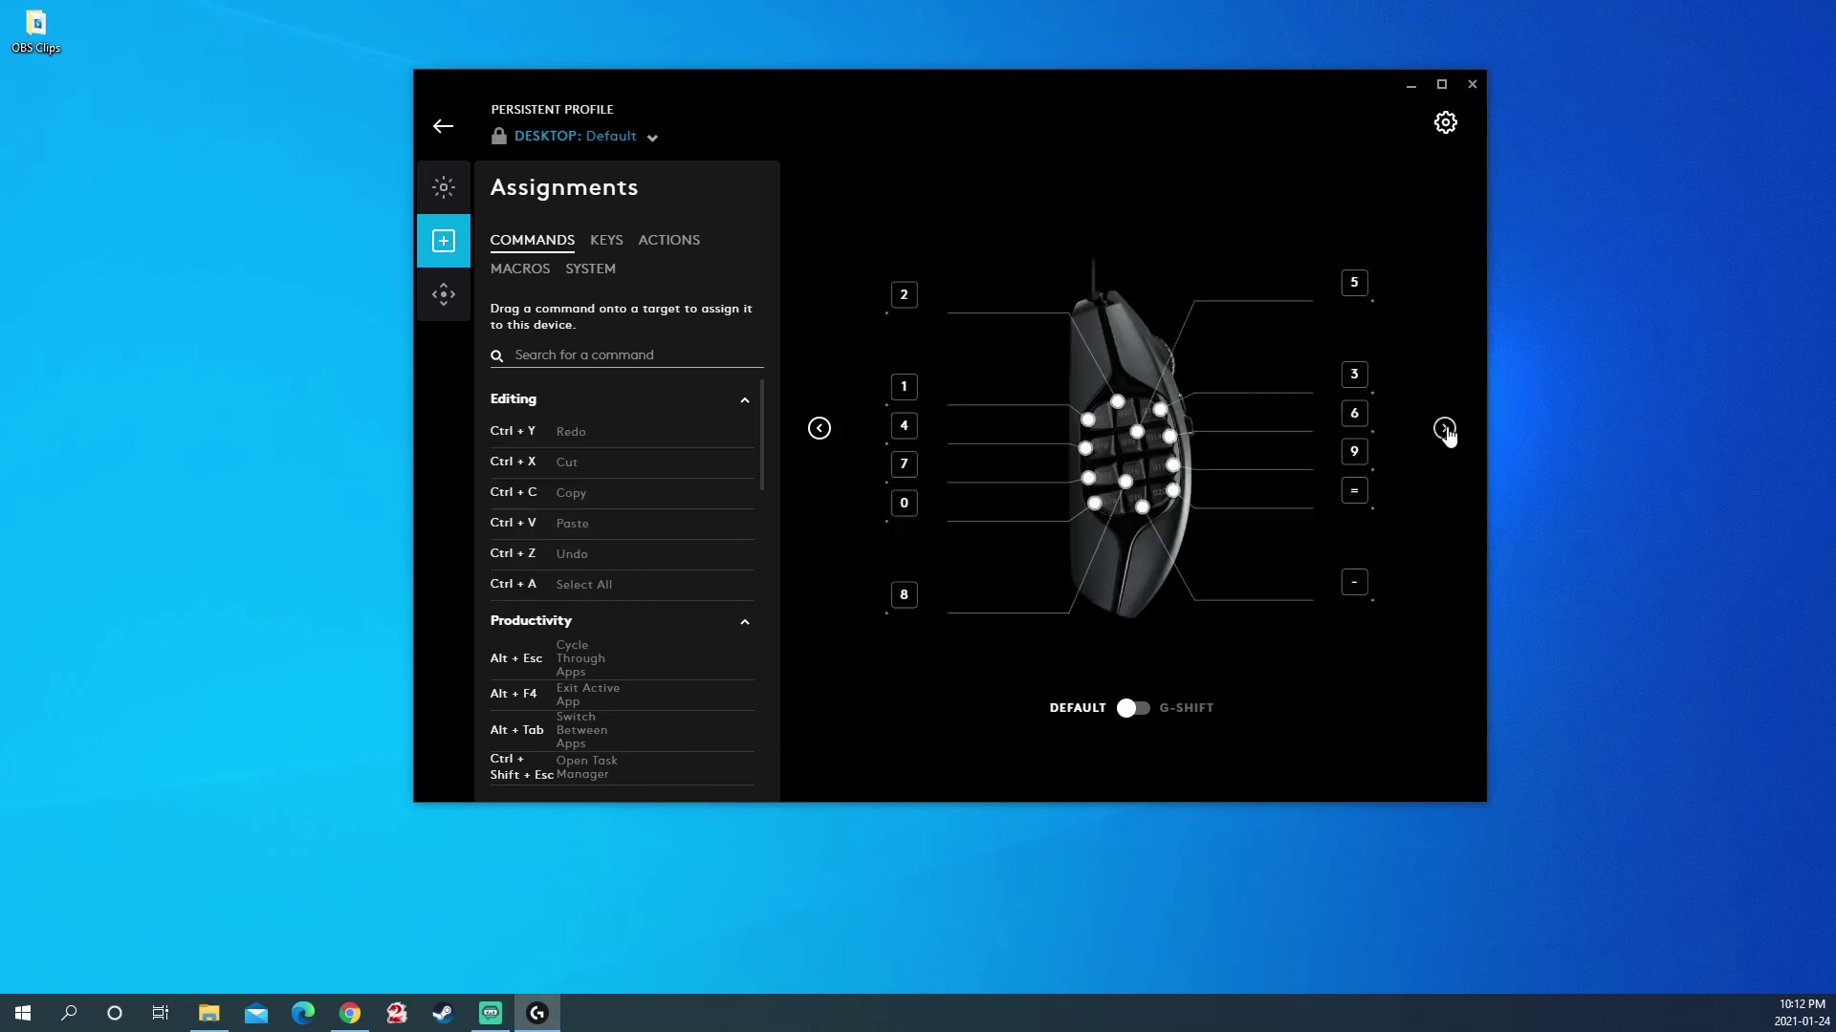
click(1445, 122)
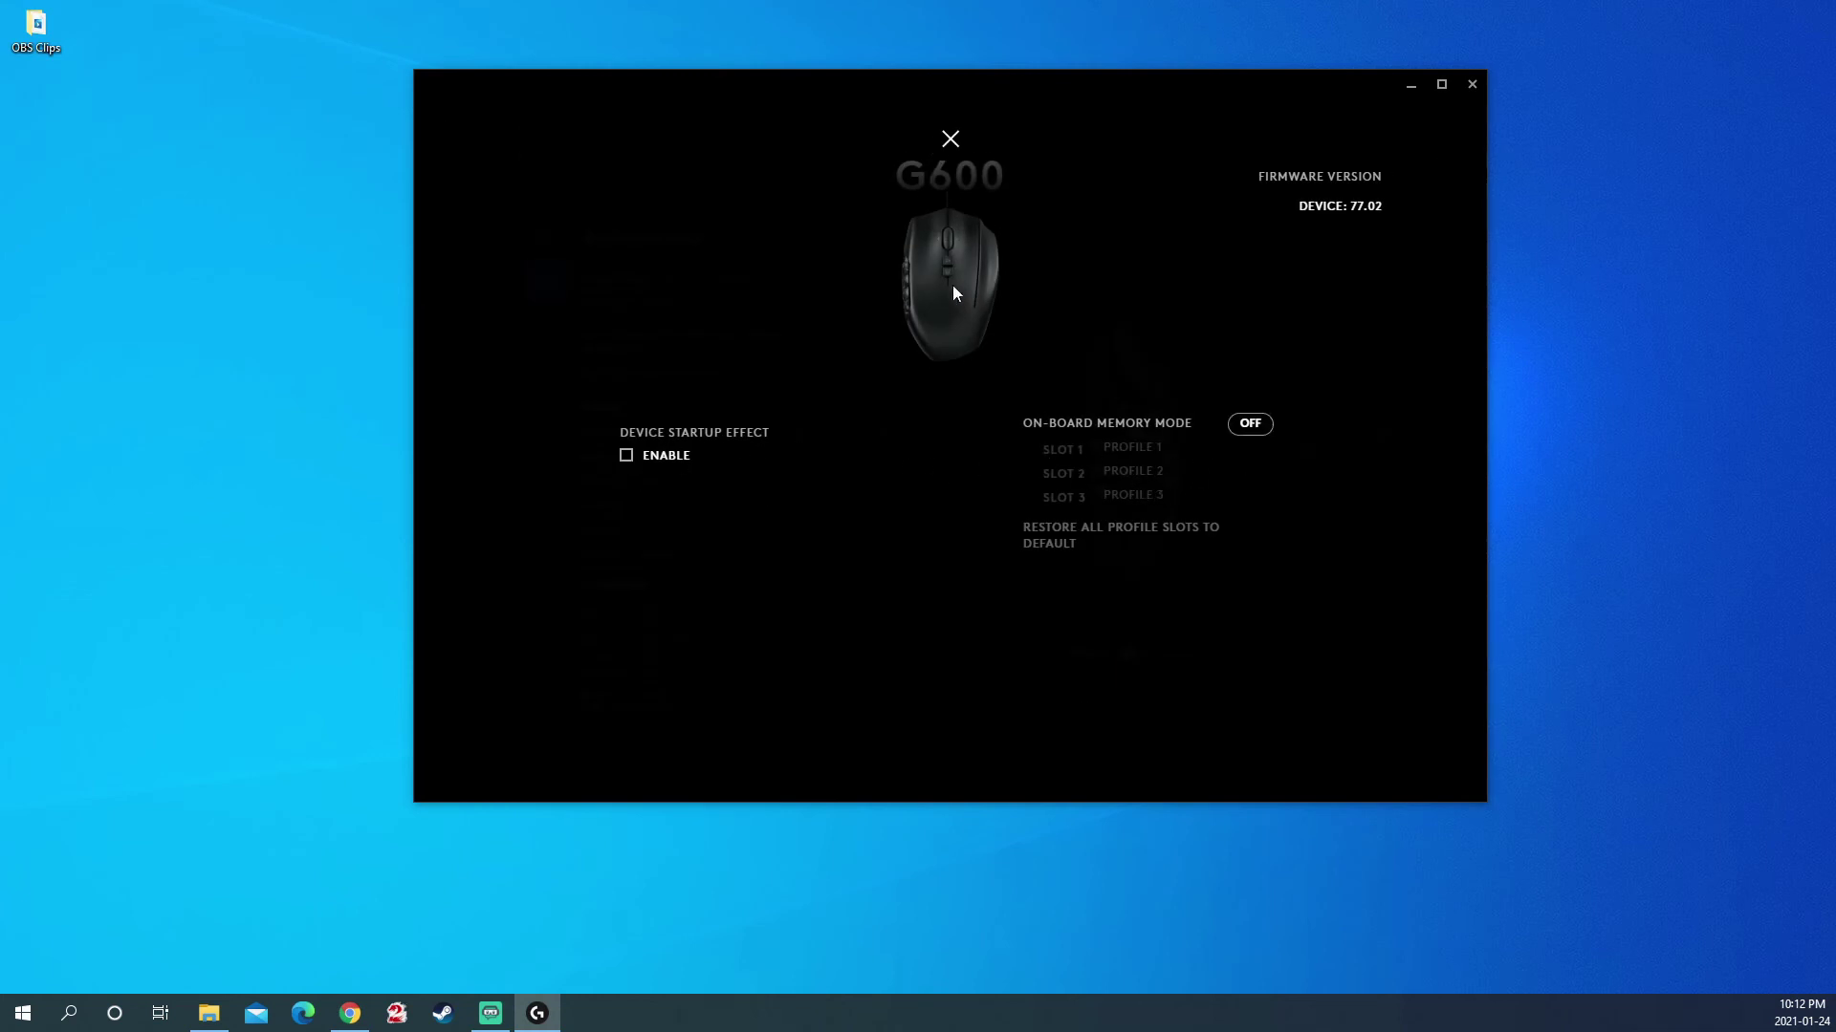
click(950, 139)
Move the DPI Shift speed to 1350 and back, making 800 both current and Shift speed
click(443, 187)
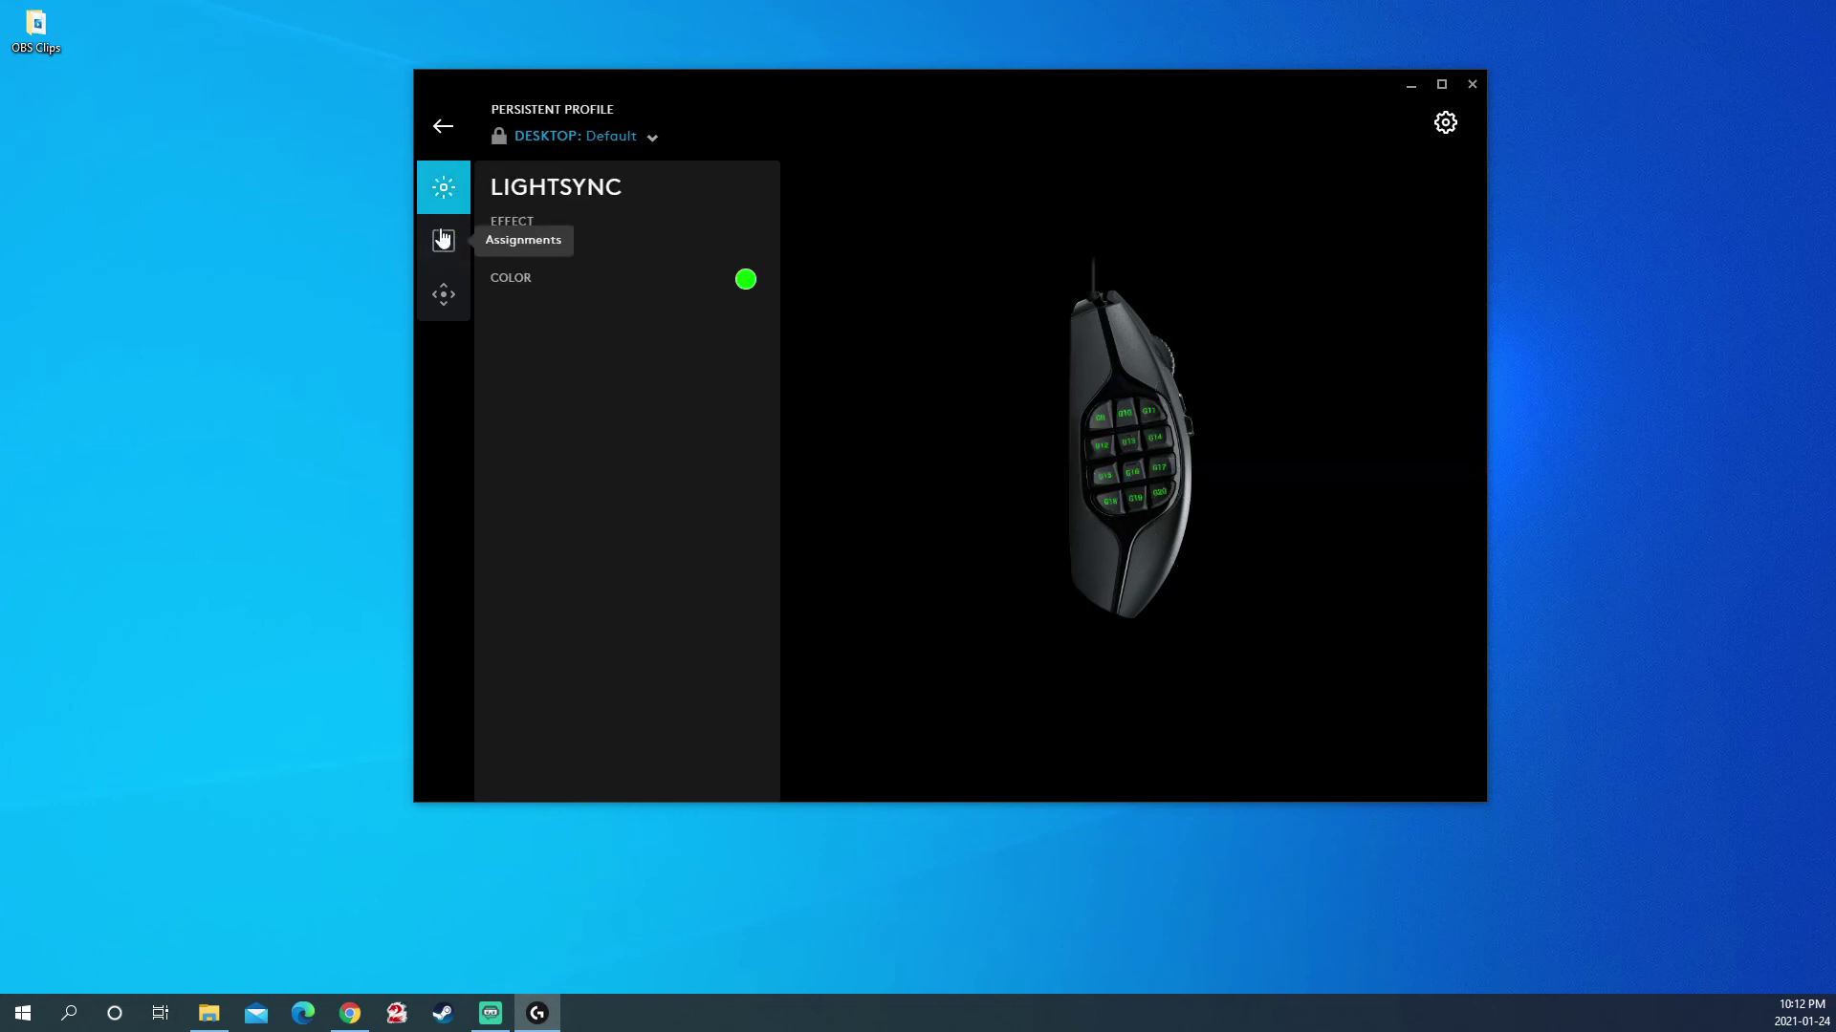
click(440, 295)
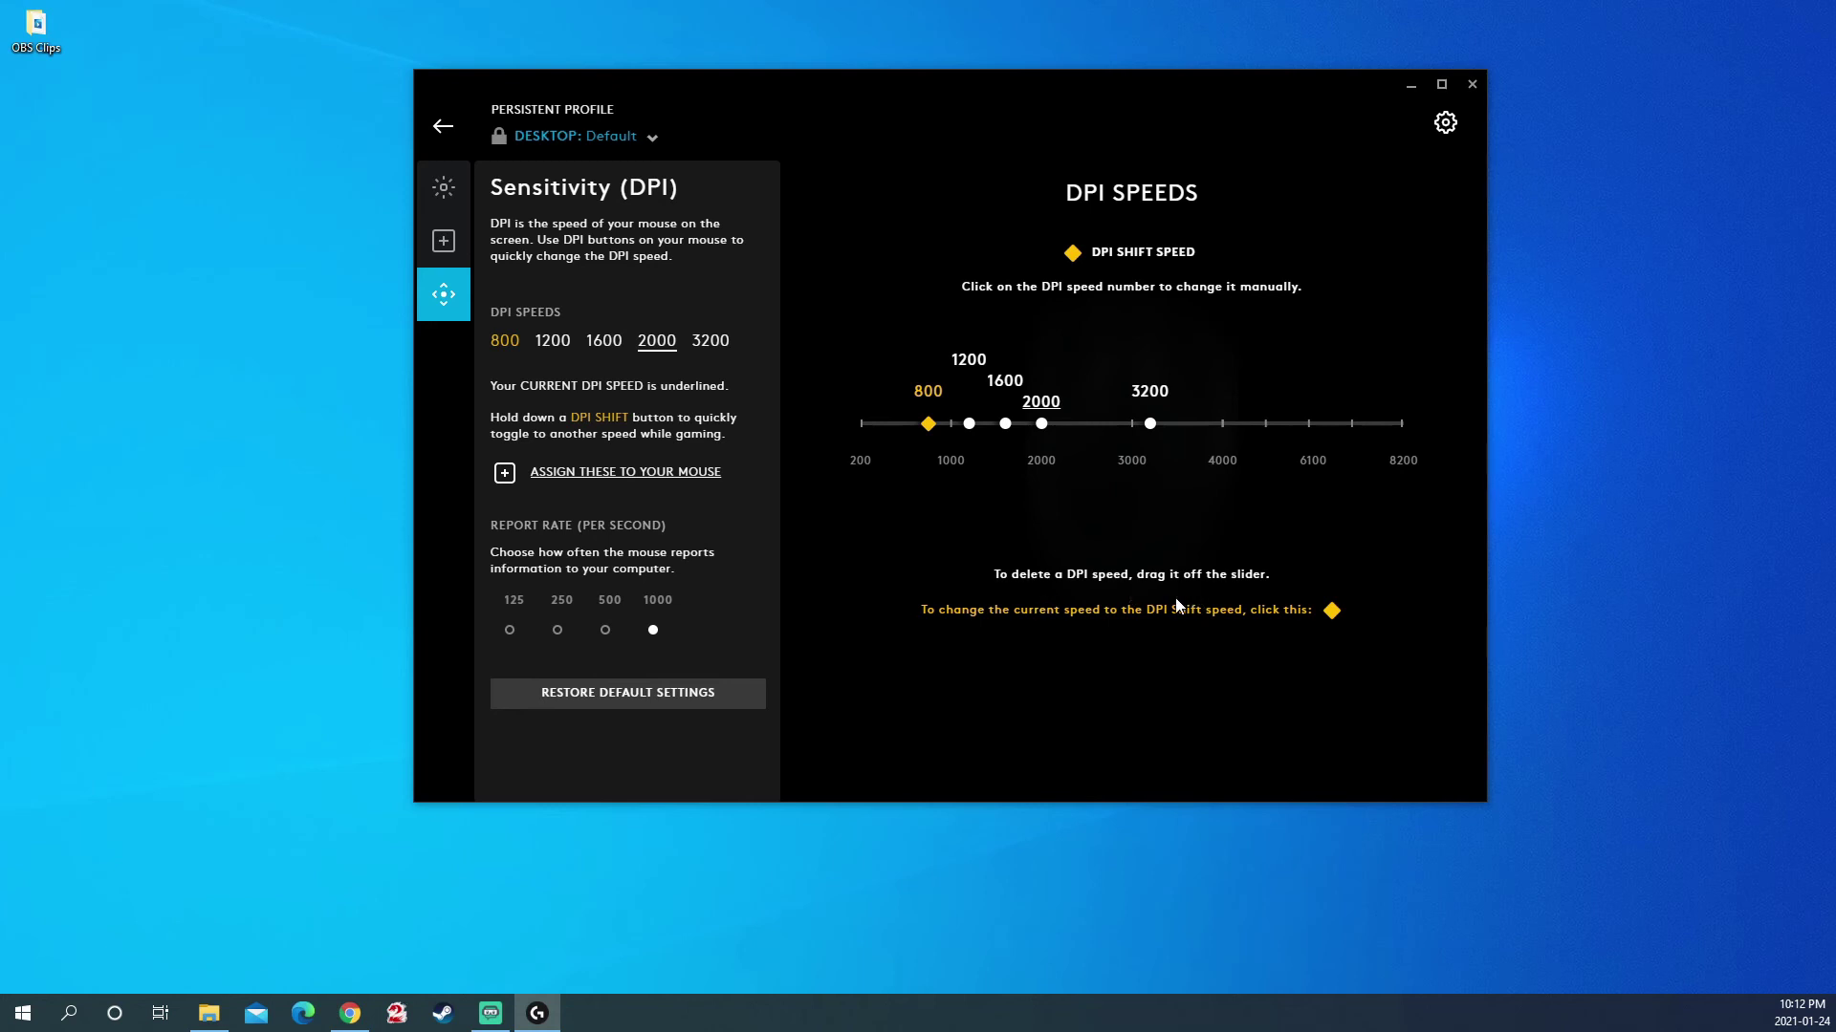
mouse_move(927, 424)
mouse_down()
mouse_move(846, 428)
mouse_move(992, 521)
mouse_move(925, 426)
mouse_move(922, 277)
mouse_move(889, 425)
mouse_move(928, 425)
mouse_up()
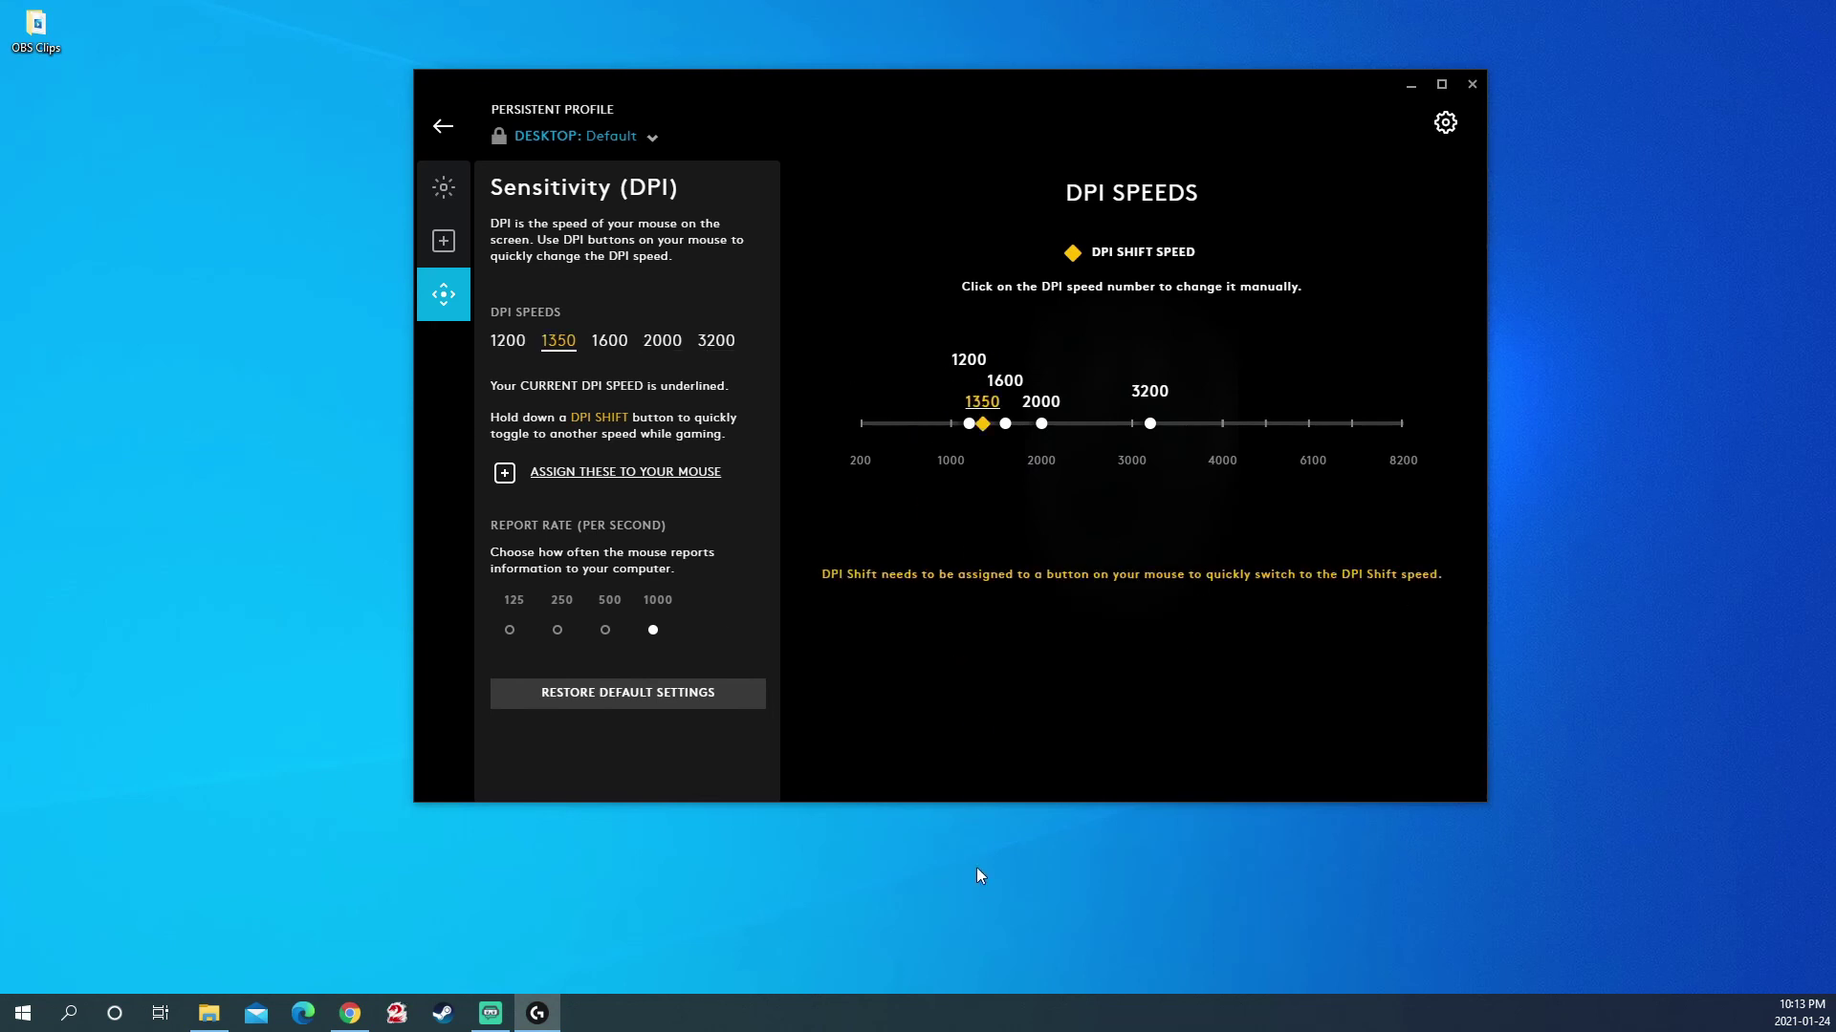
drag(927, 423, 969, 424)
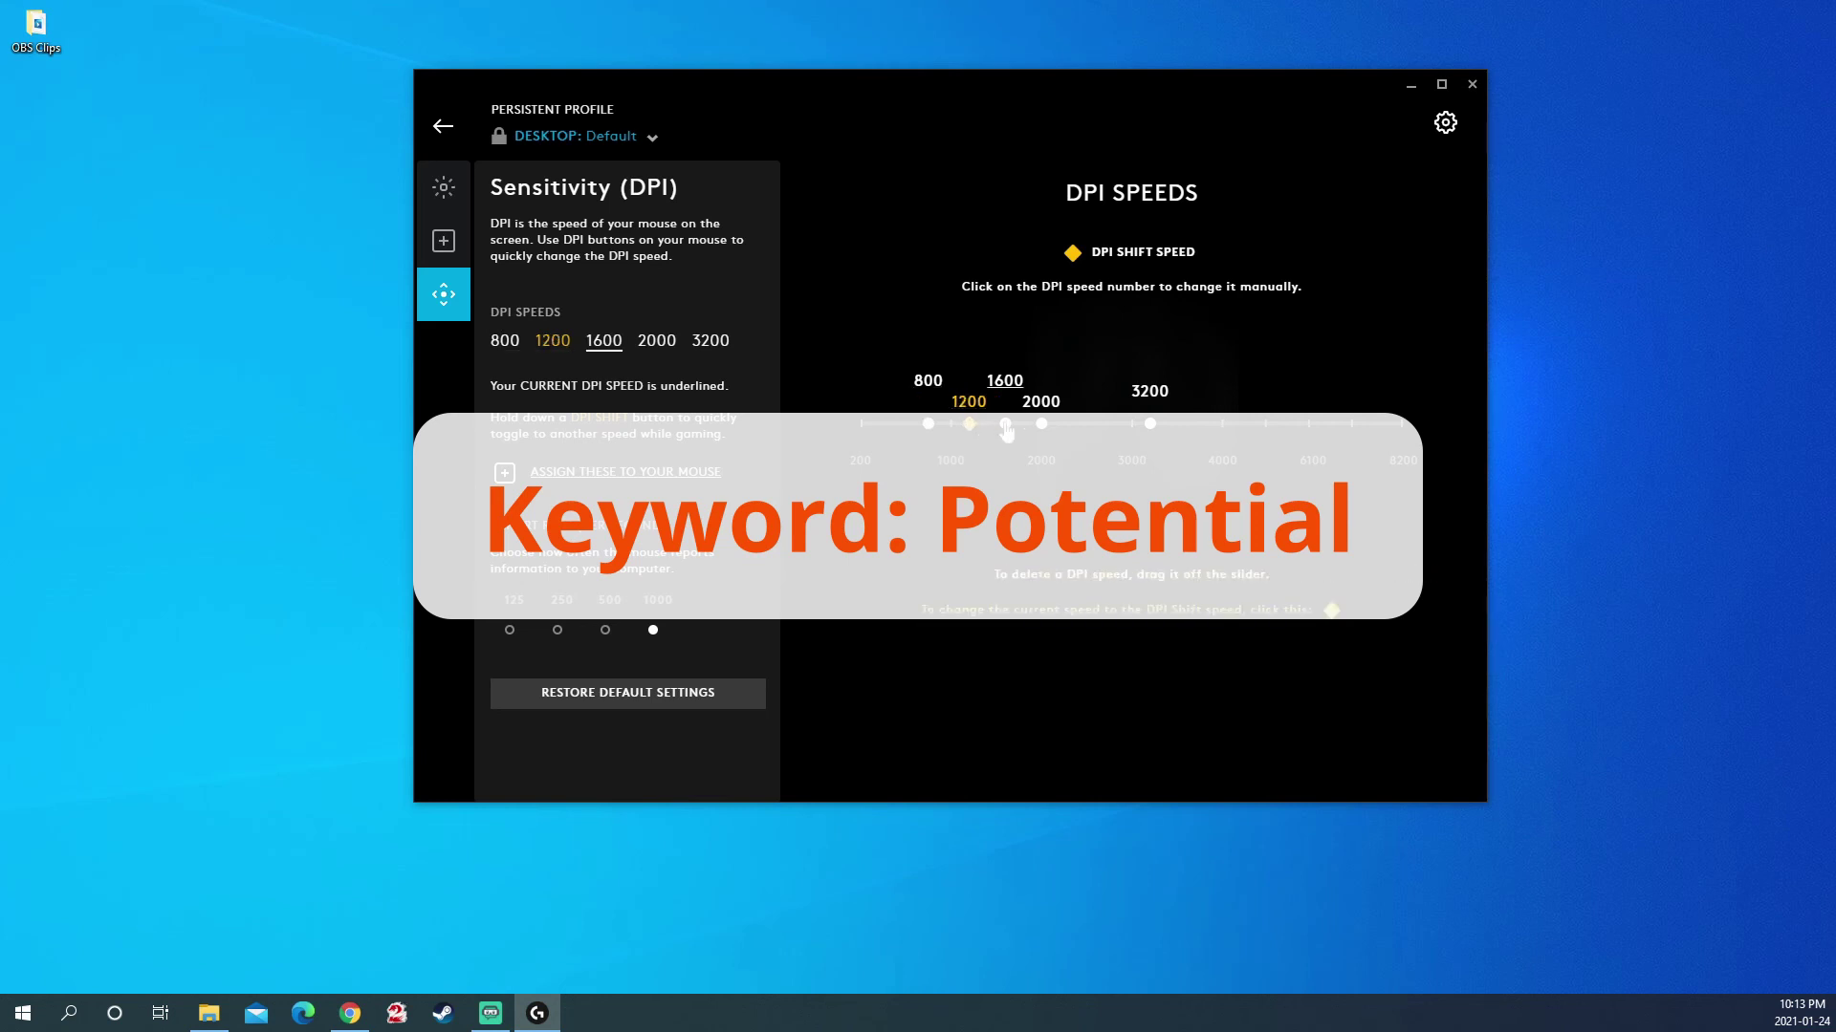
click(928, 424)
click(1330, 611)
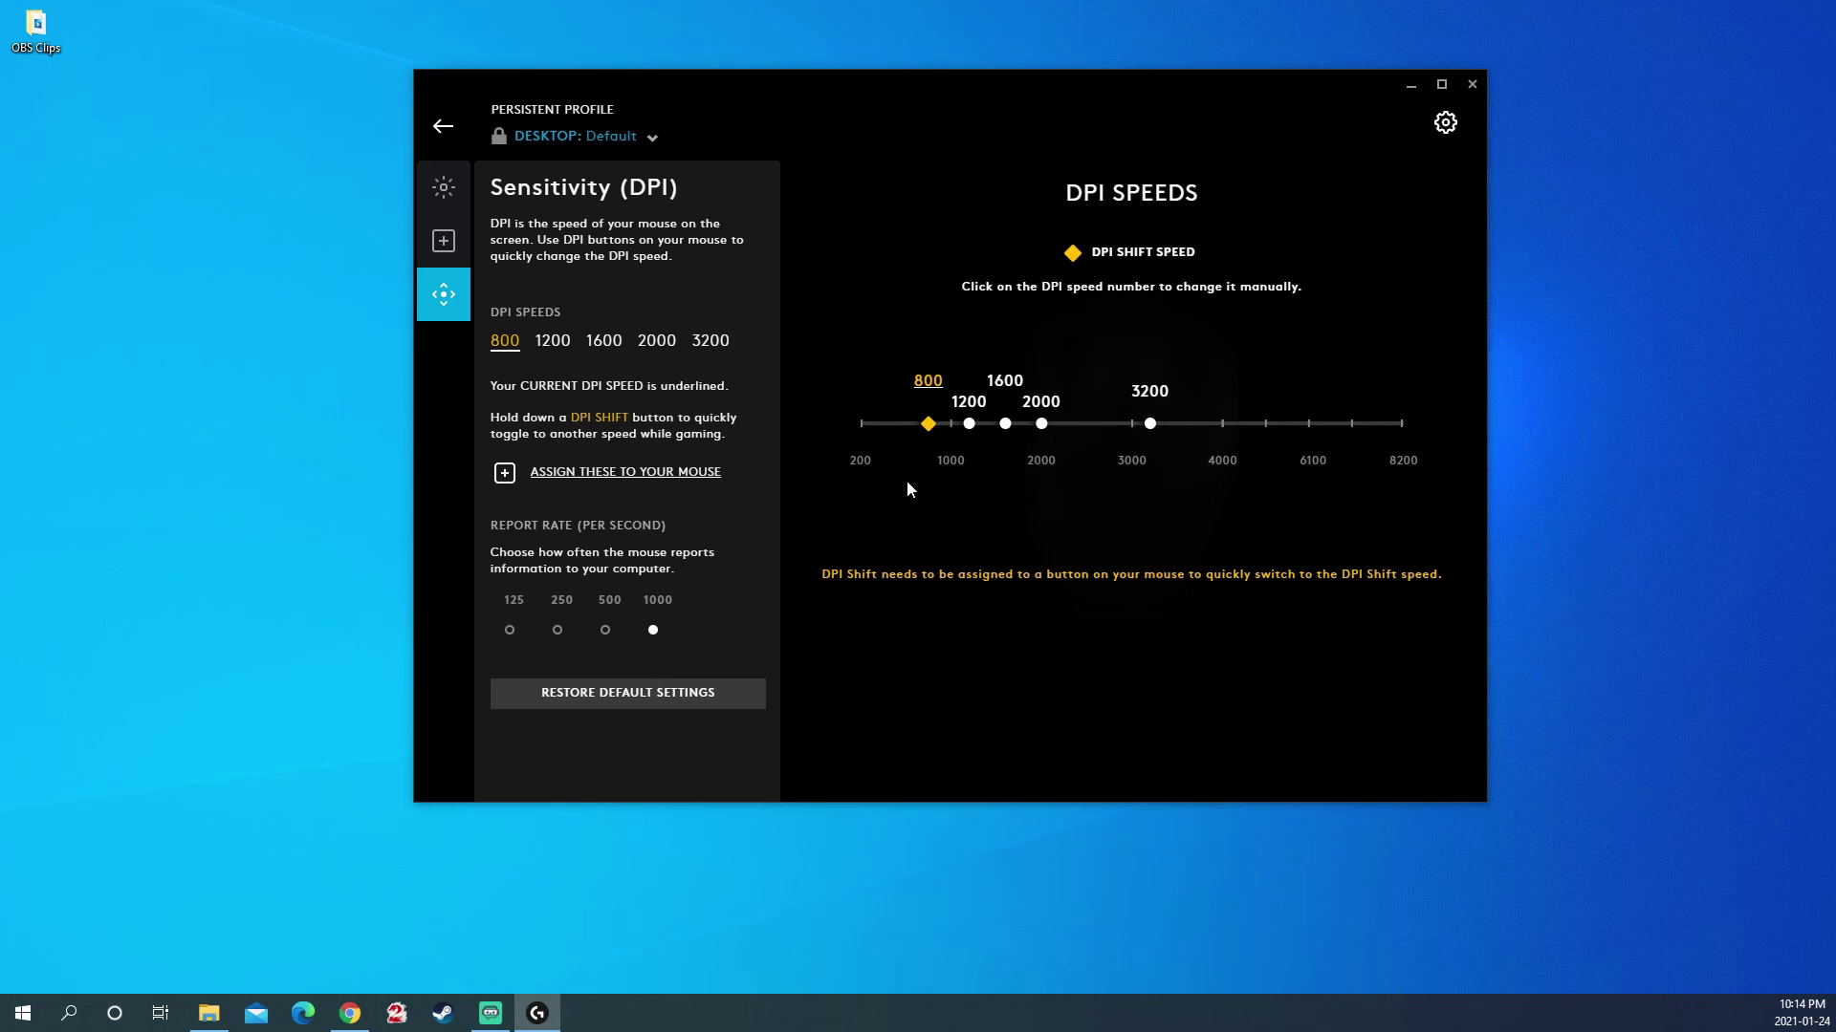
Delete the 1200, 800, 3200 and 1600 speeds, leaving 2000 as current and DPI Shift speed
drag(969, 424, 981, 497)
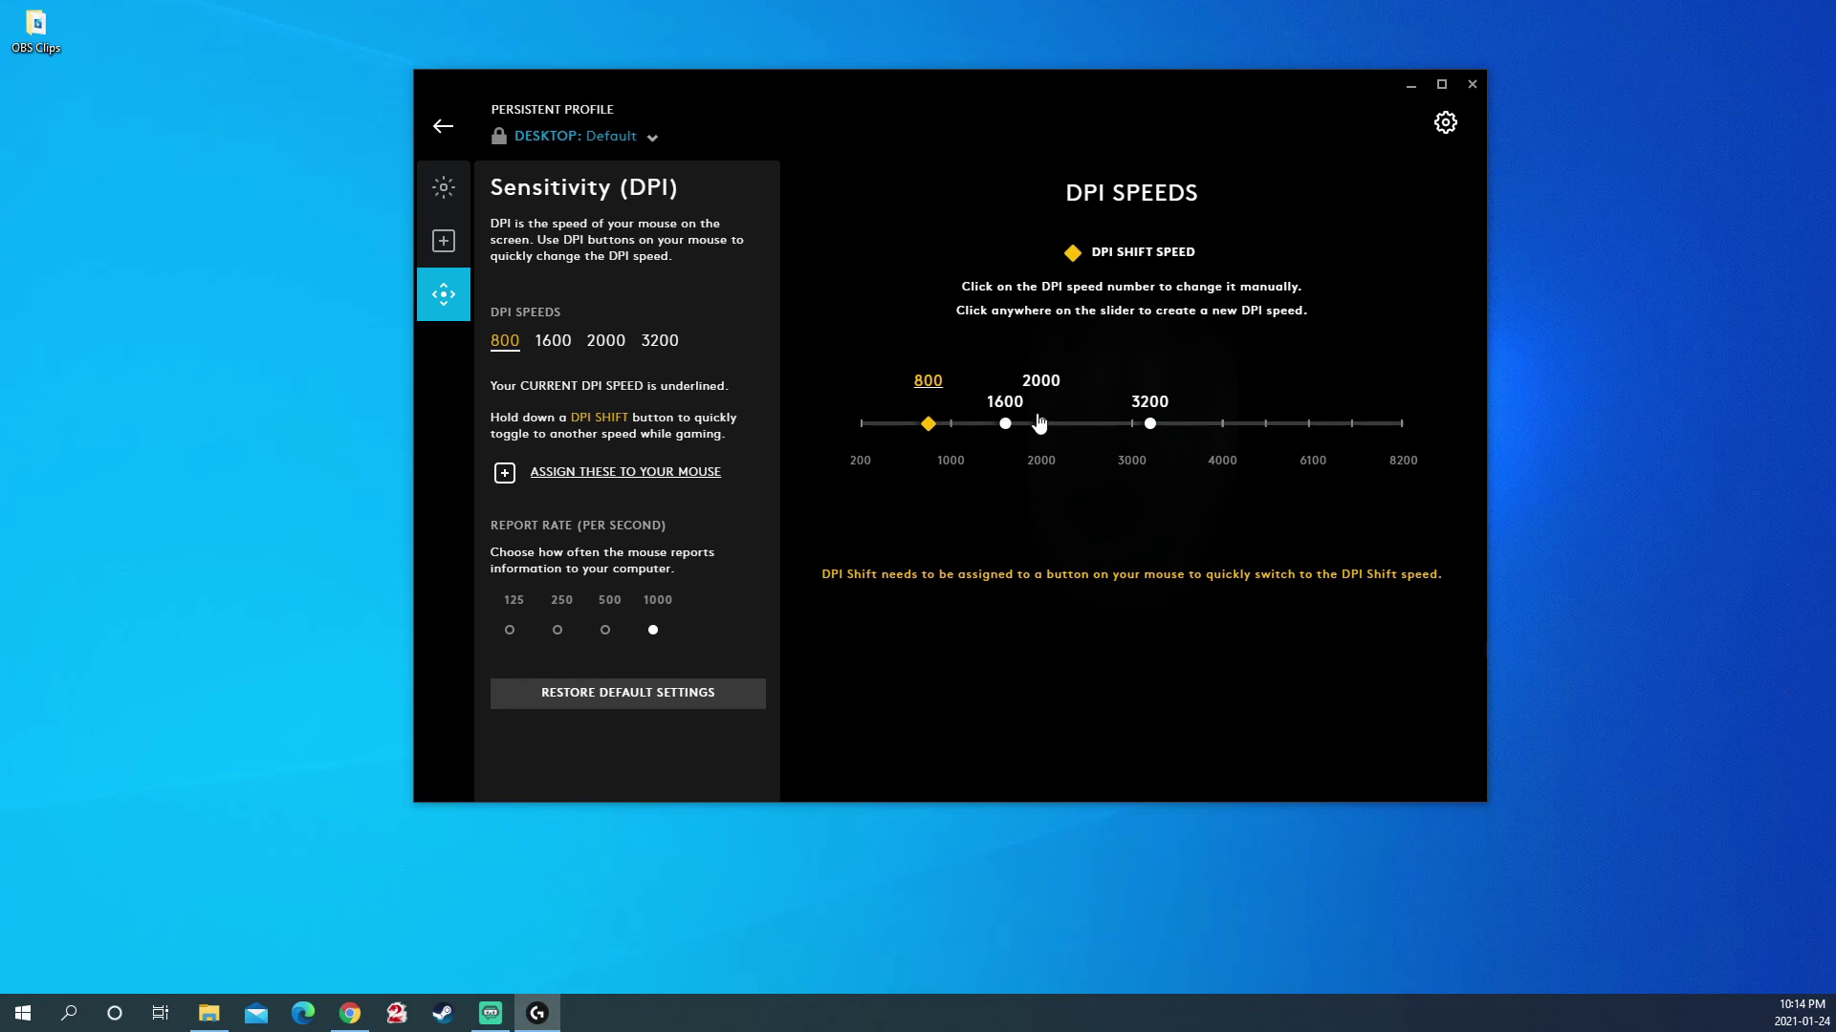
click(1042, 425)
click(1331, 610)
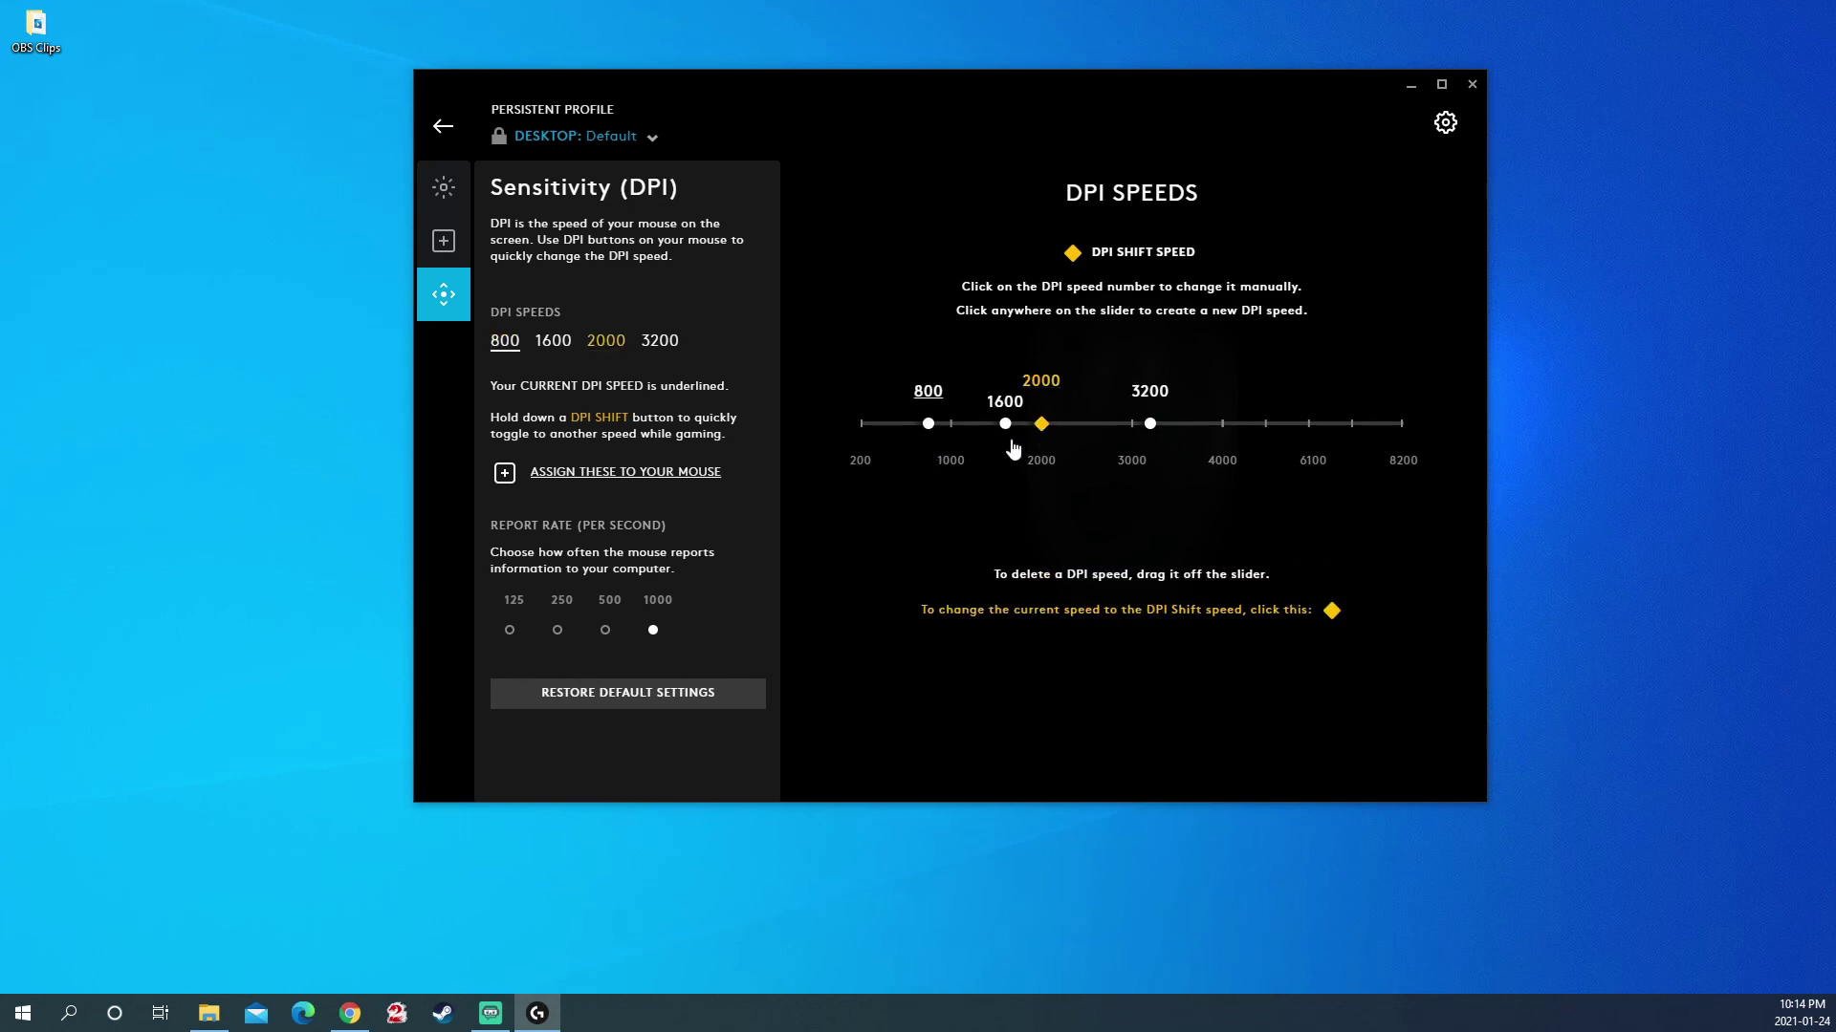
drag(928, 423, 943, 484)
drag(1150, 423, 1154, 492)
drag(1004, 424, 1006, 571)
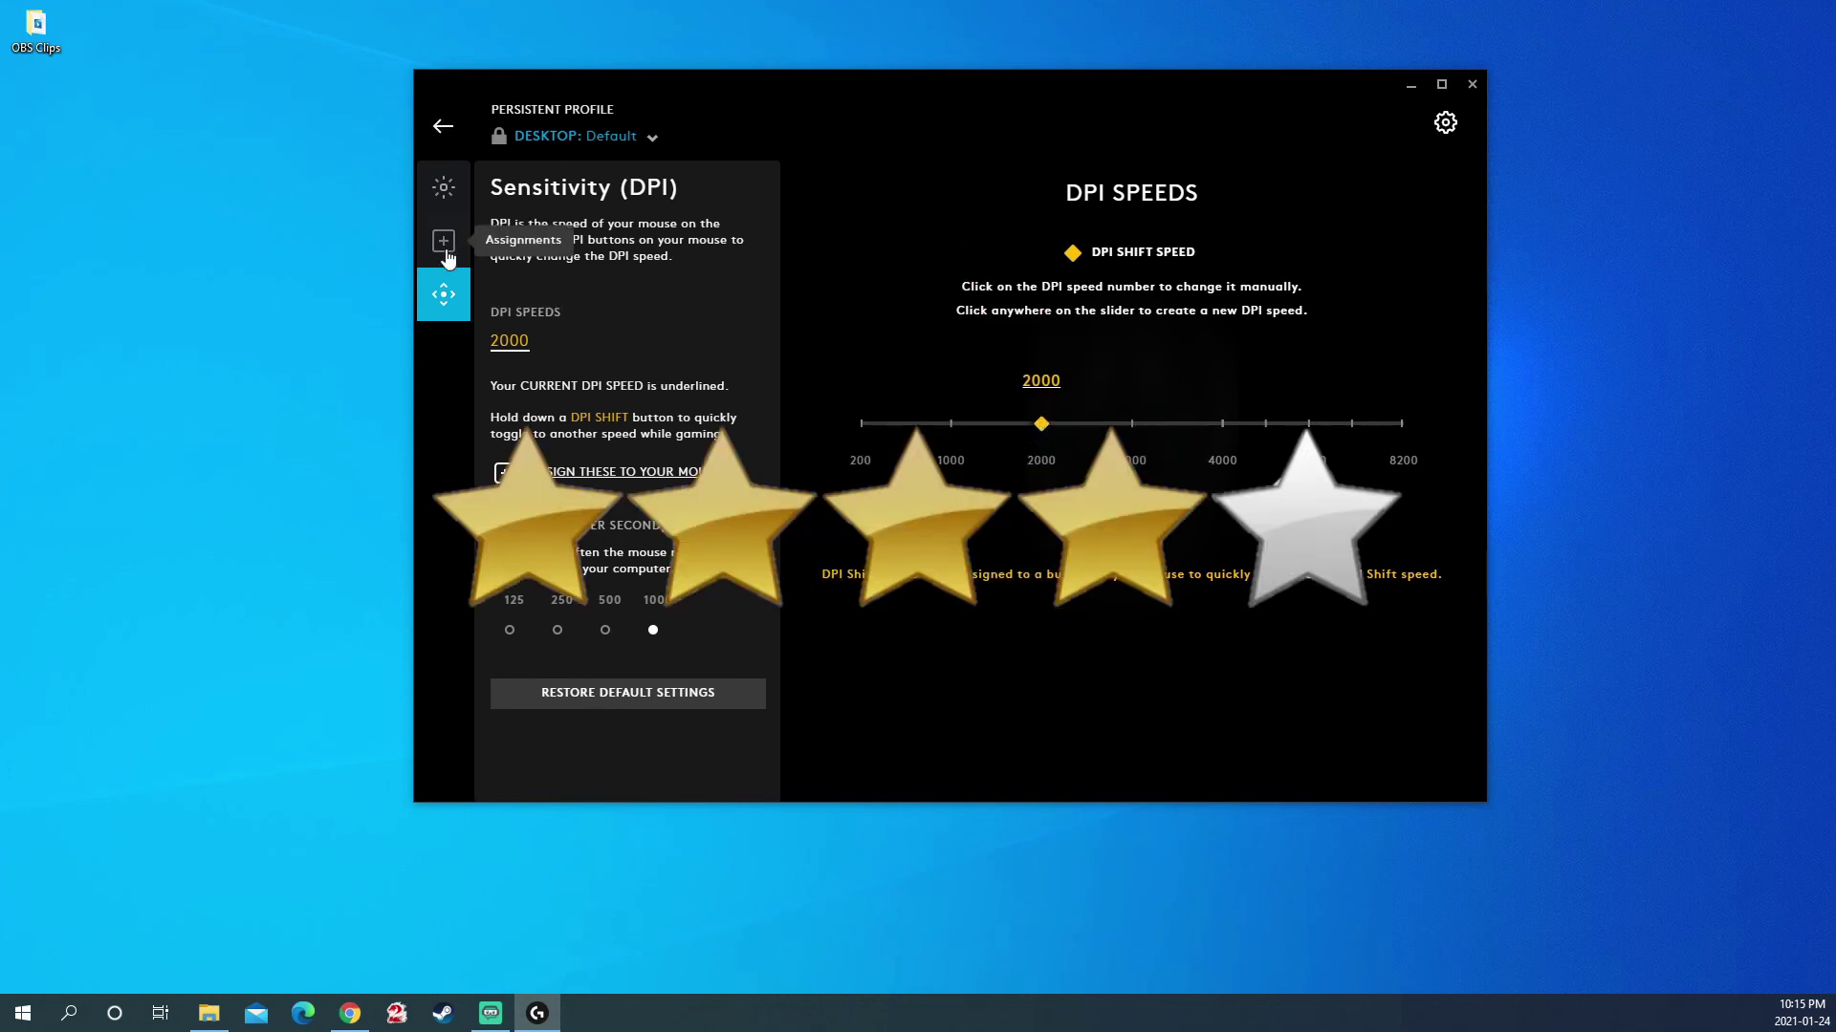
Return to the G600 home screen and revisit the lighting, assignments and DPI pages
click(443, 125)
click(941, 411)
click(442, 240)
click(443, 295)
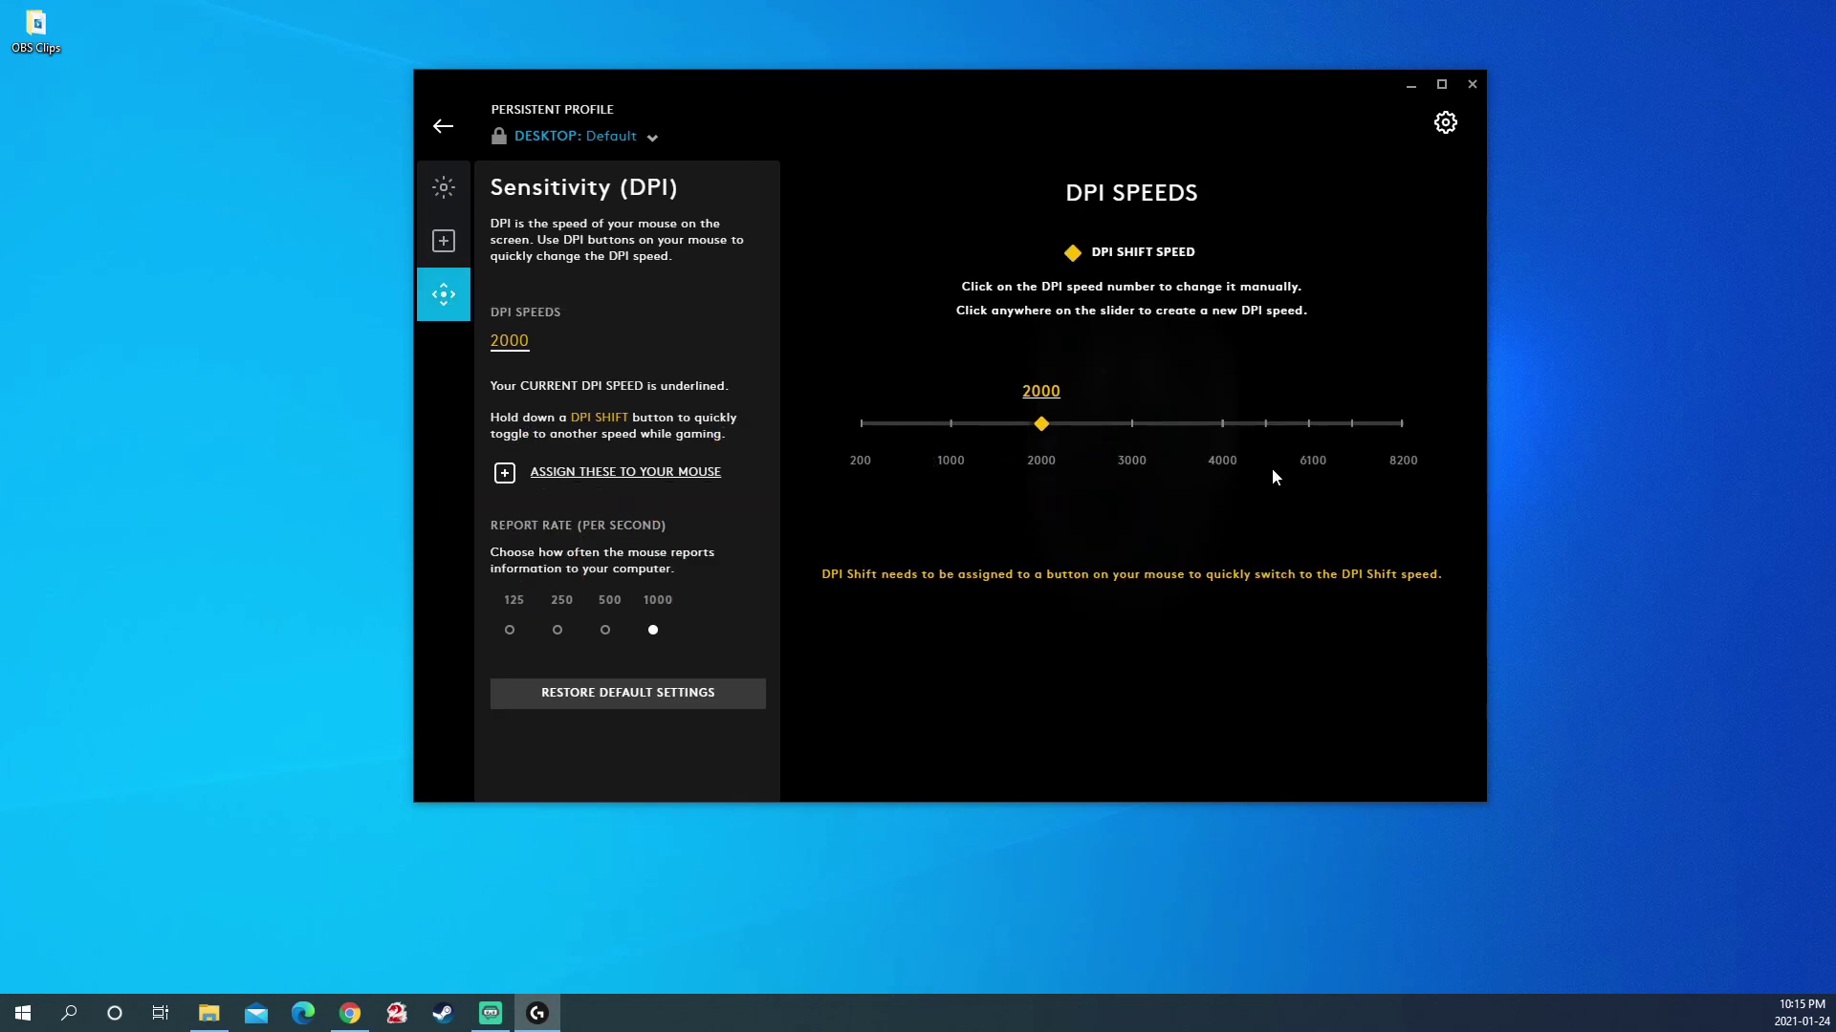